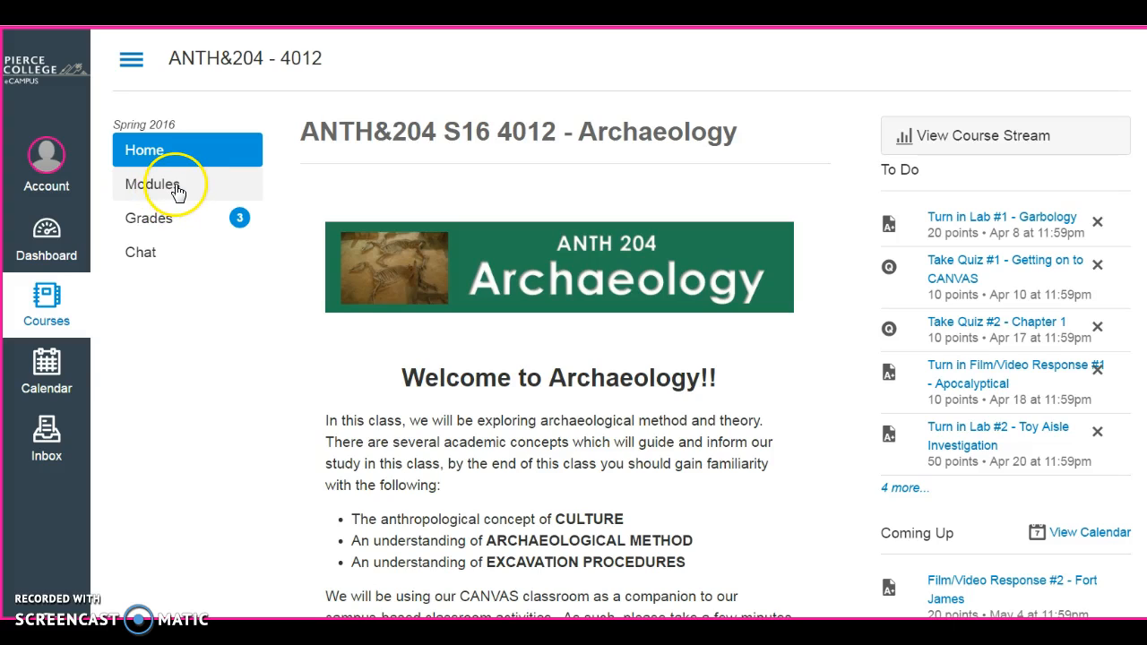
Open the course Modules list and scroll down to the Cemetery Seriation Project module.
left_click(179, 188)
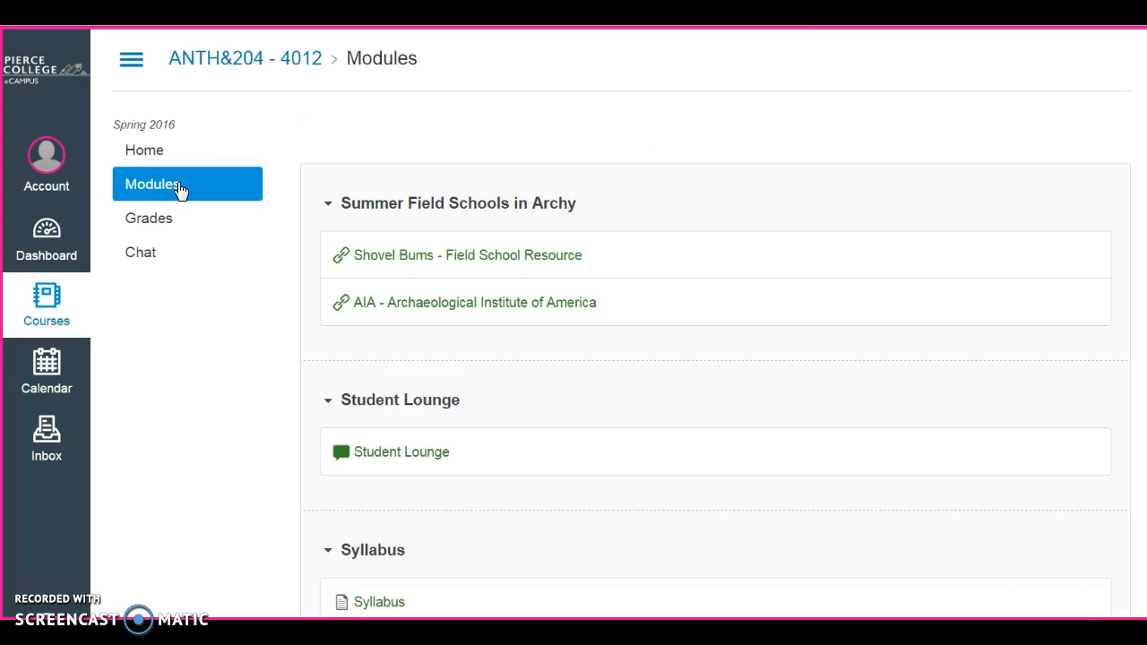
scroll(415, 356, "down", 10)
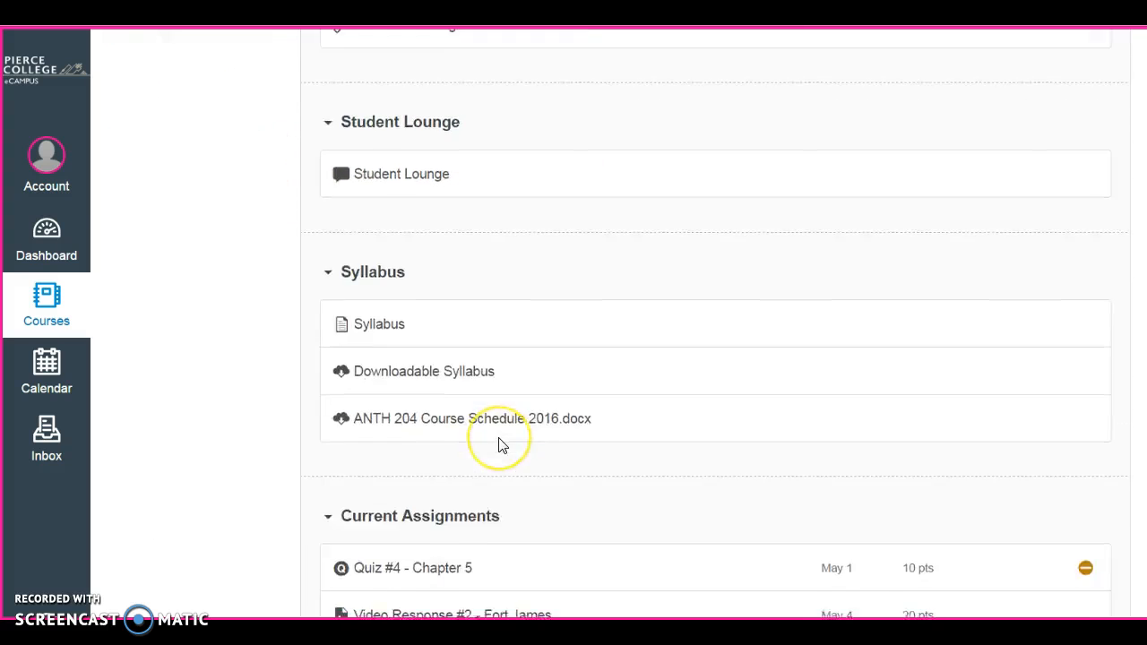
scroll(502, 445, "down", 10)
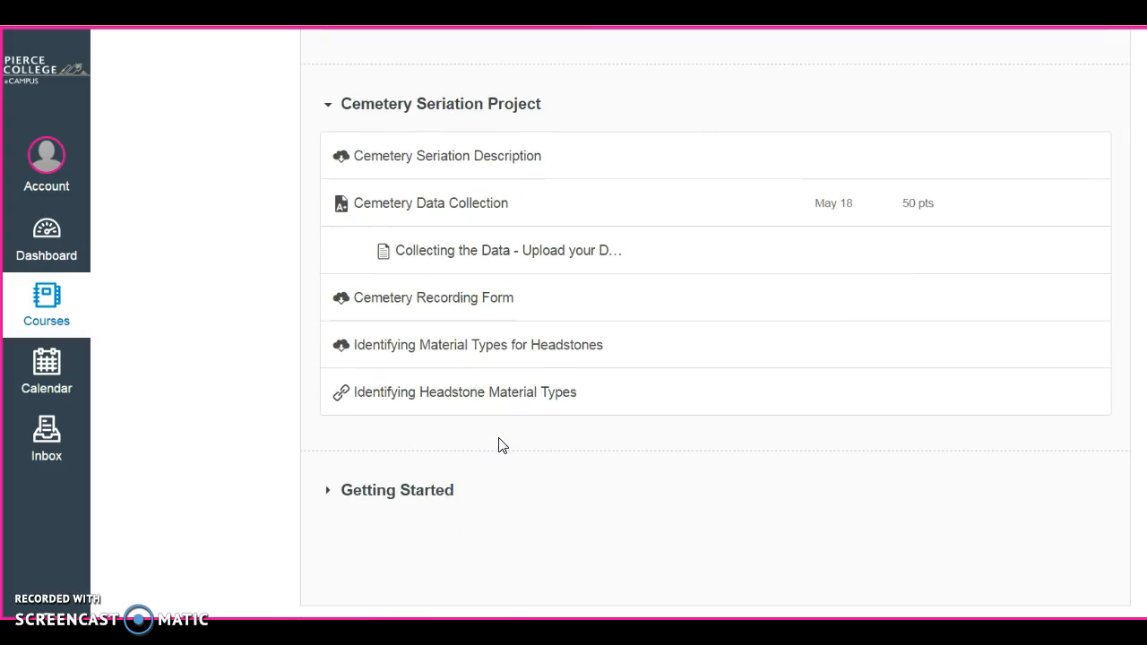
Point out the data upload page, Description document and 50-pt Cemetery Data Collection assignment.
left_click(443, 262)
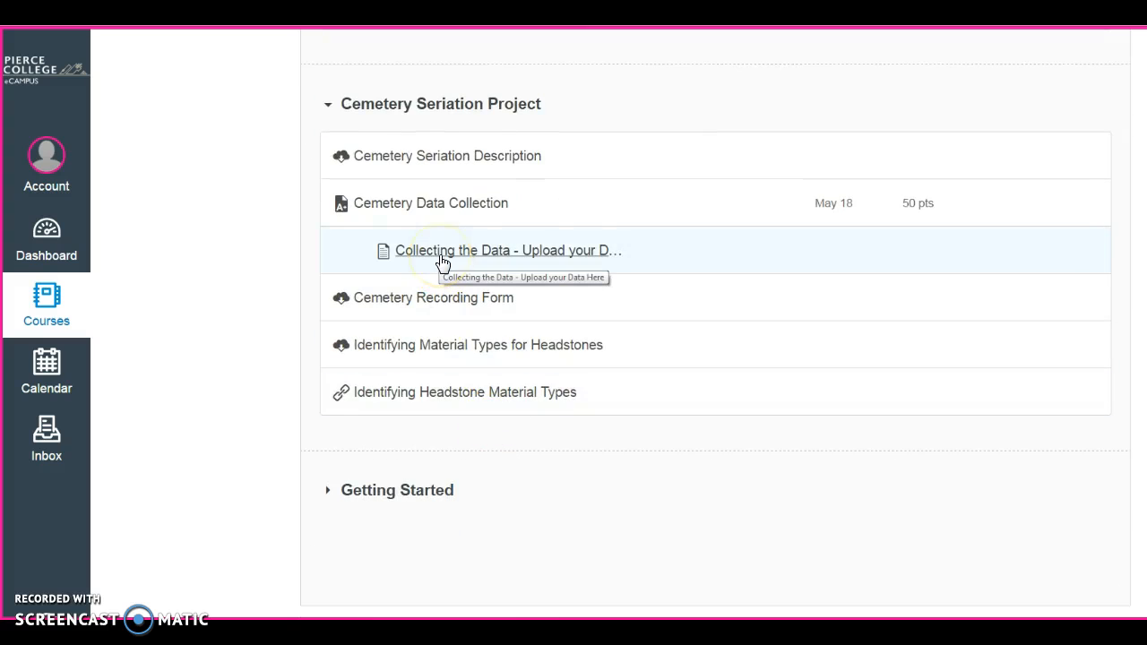
left_click(524, 165)
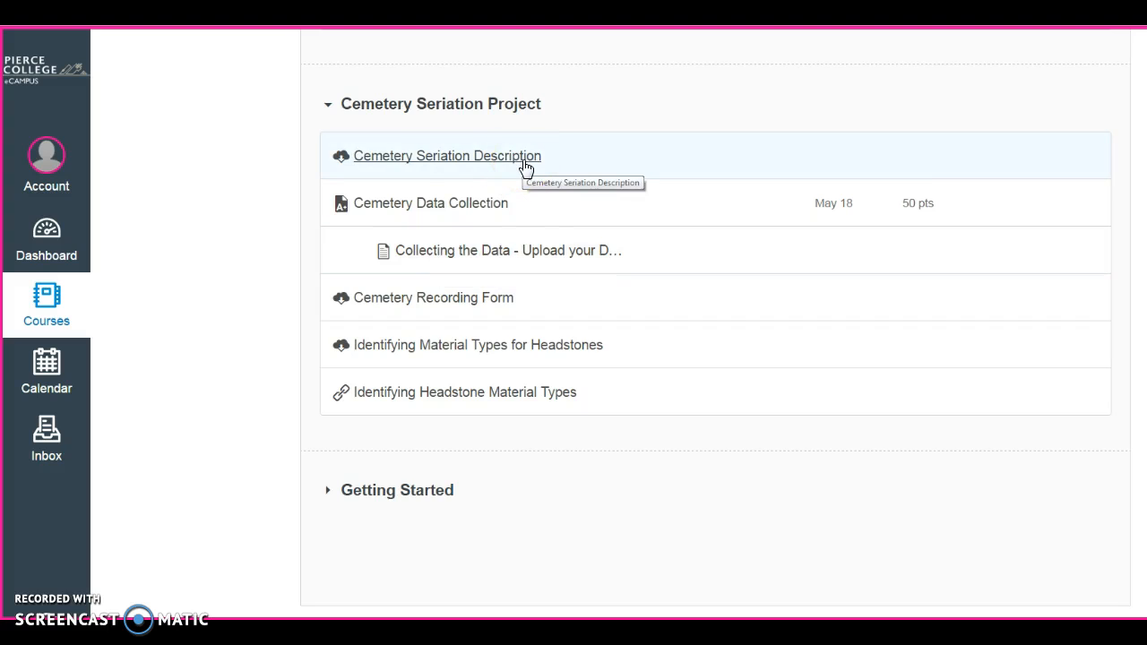
left_click(488, 190)
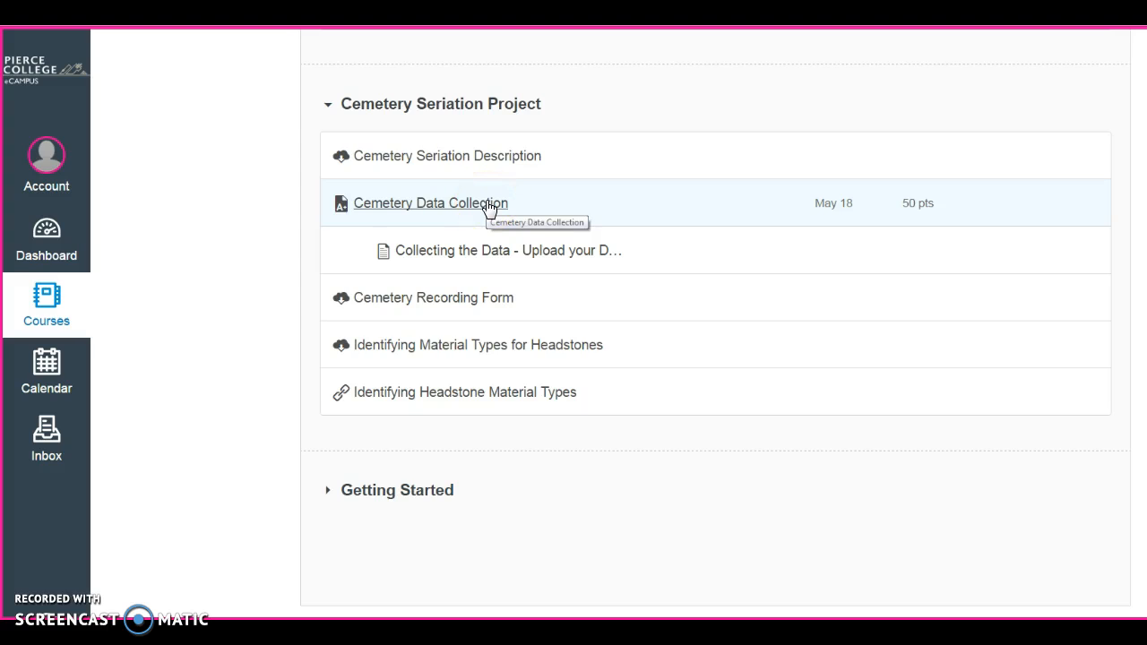
left_click(423, 256)
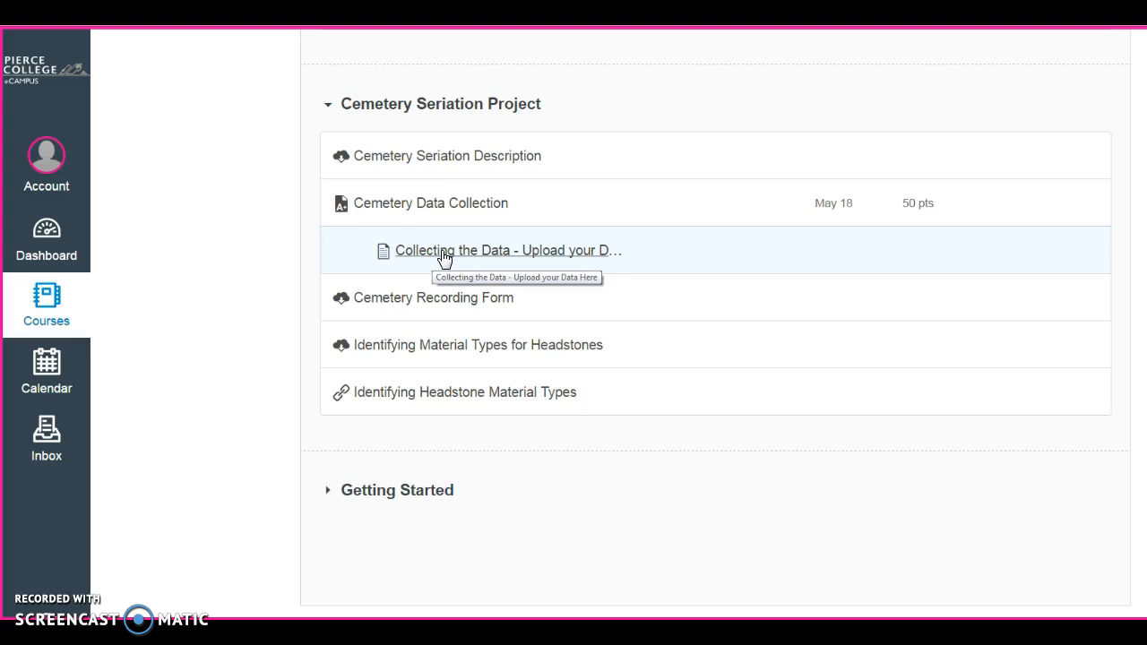
Open 'Collecting the Data - Upload your Data Here' and scroll through the empty data collection form.
left_click(444, 258)
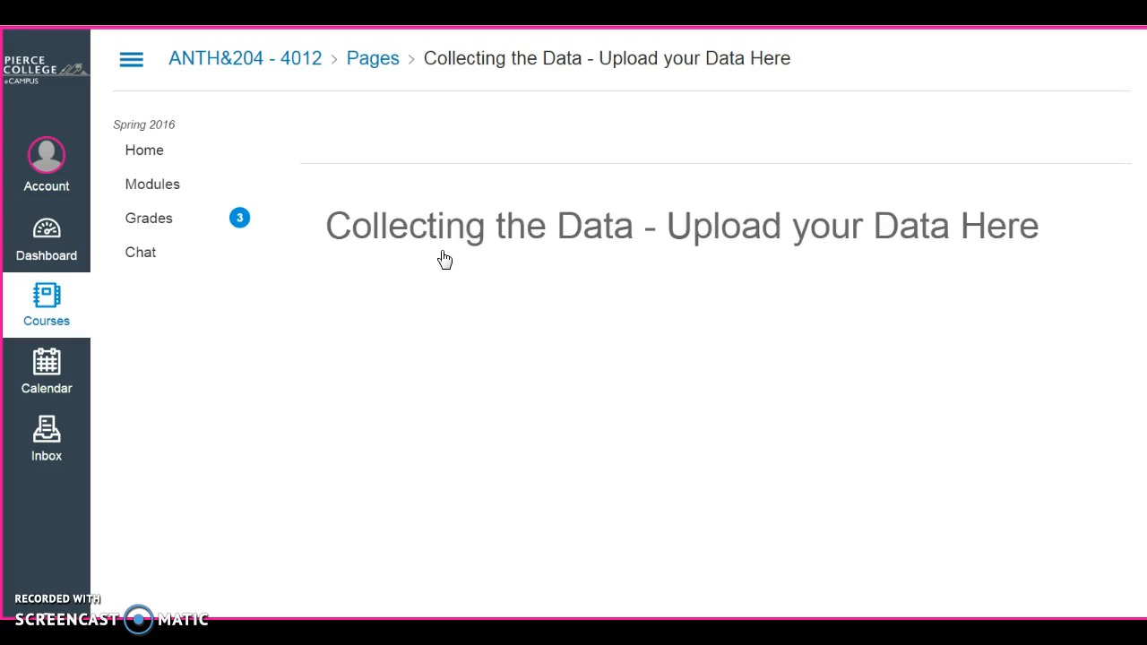
scroll(700, 408, "down", 1)
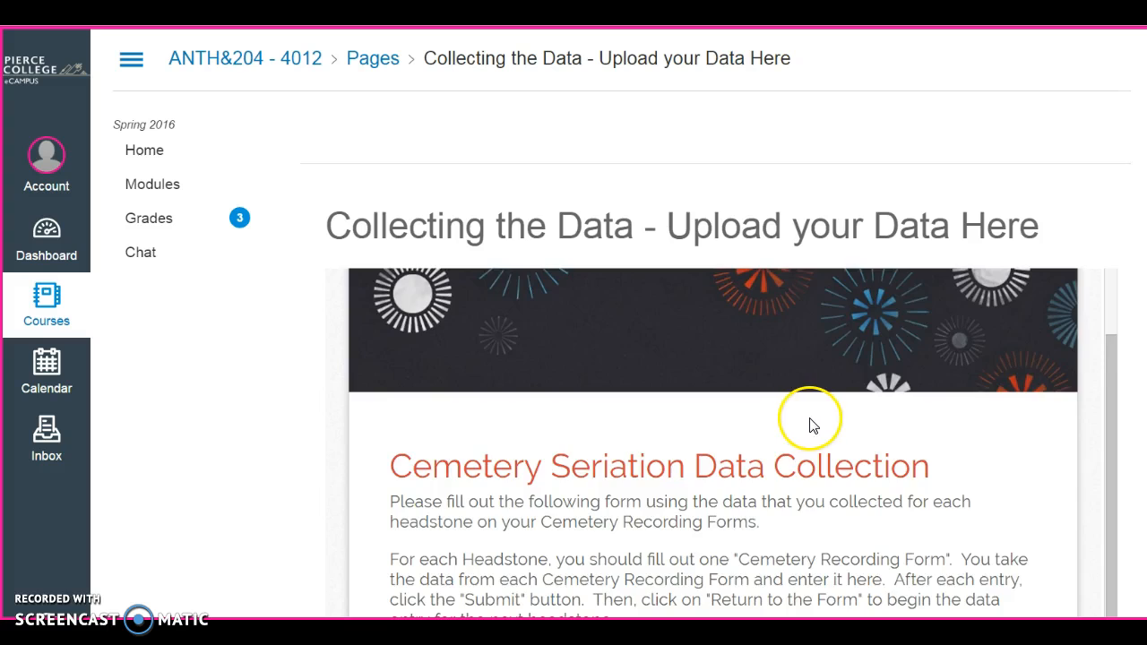
scroll(810, 418, "down", 2)
scroll(812, 415, "down", 1)
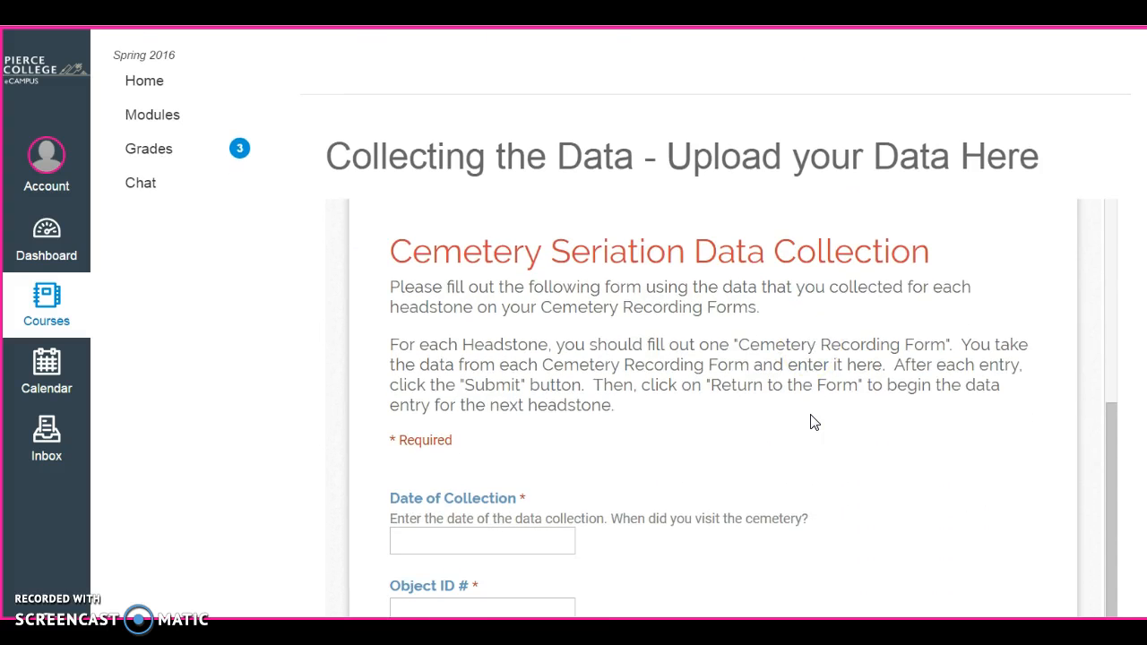
scroll(811, 417, "down", 1)
scroll(811, 417, "up", 3)
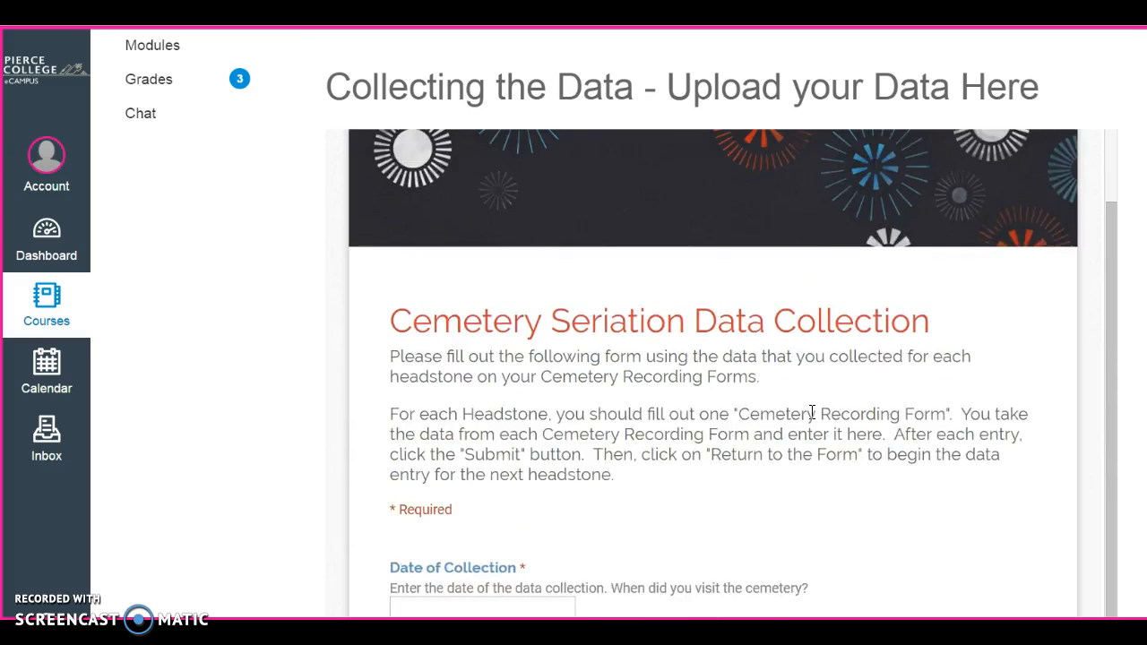
scroll(812, 417, "down", 1)
scroll(807, 425, "down", 1)
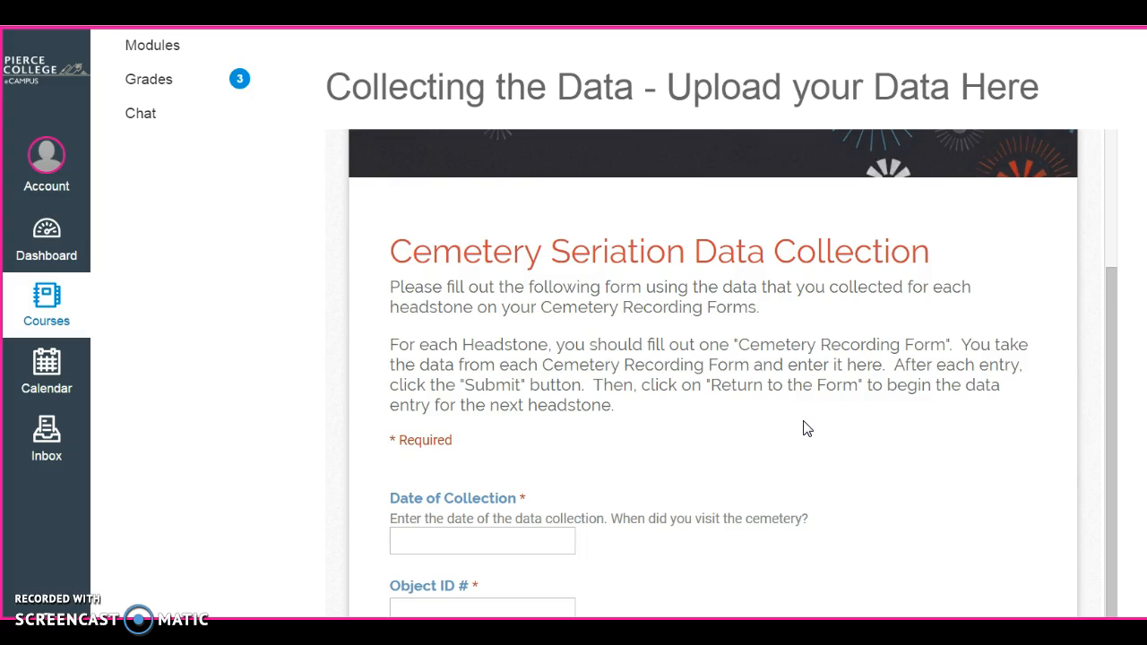
scroll(807, 427, "down", 3)
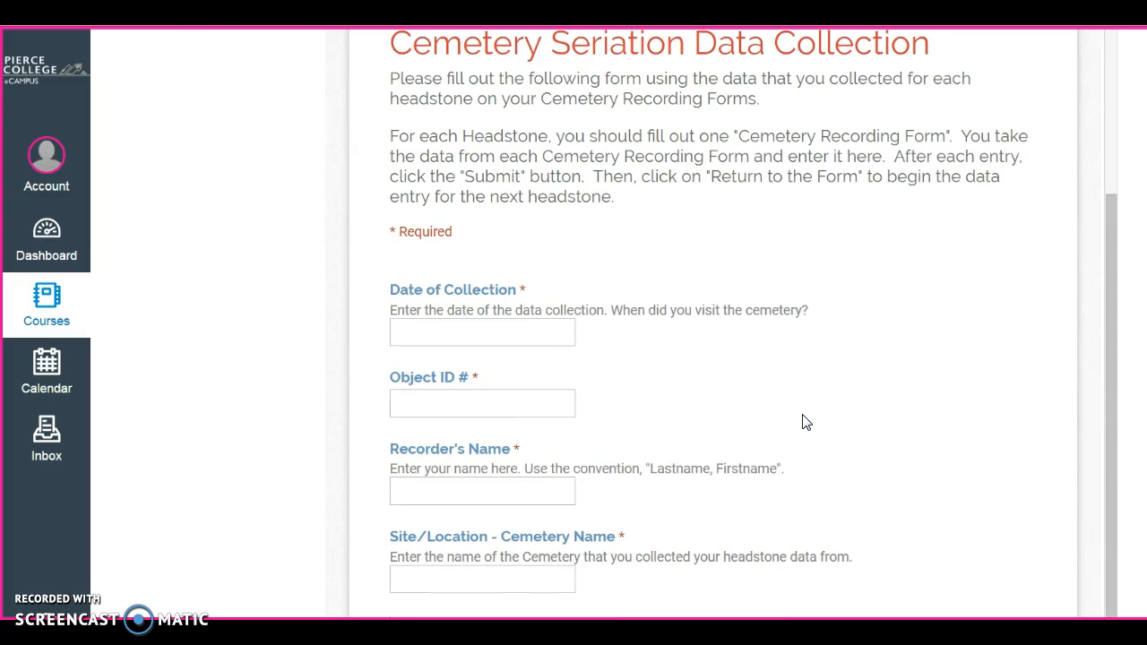
scroll(807, 423, "down", 1)
scroll(806, 423, "up", 2)
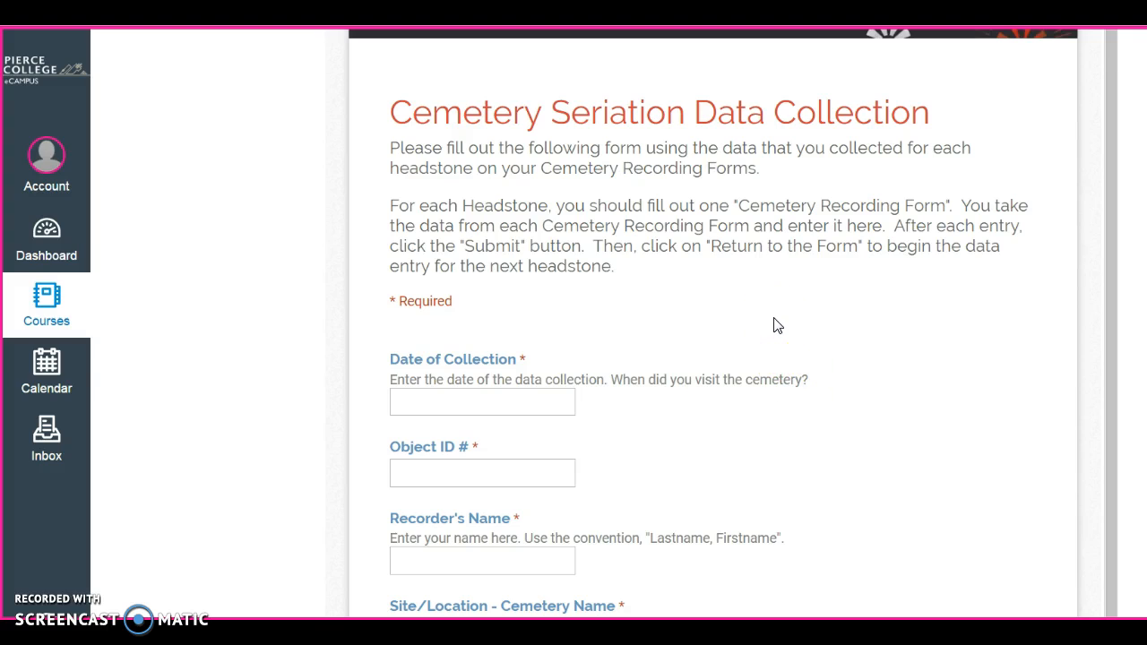
scroll(778, 326, "down", 3)
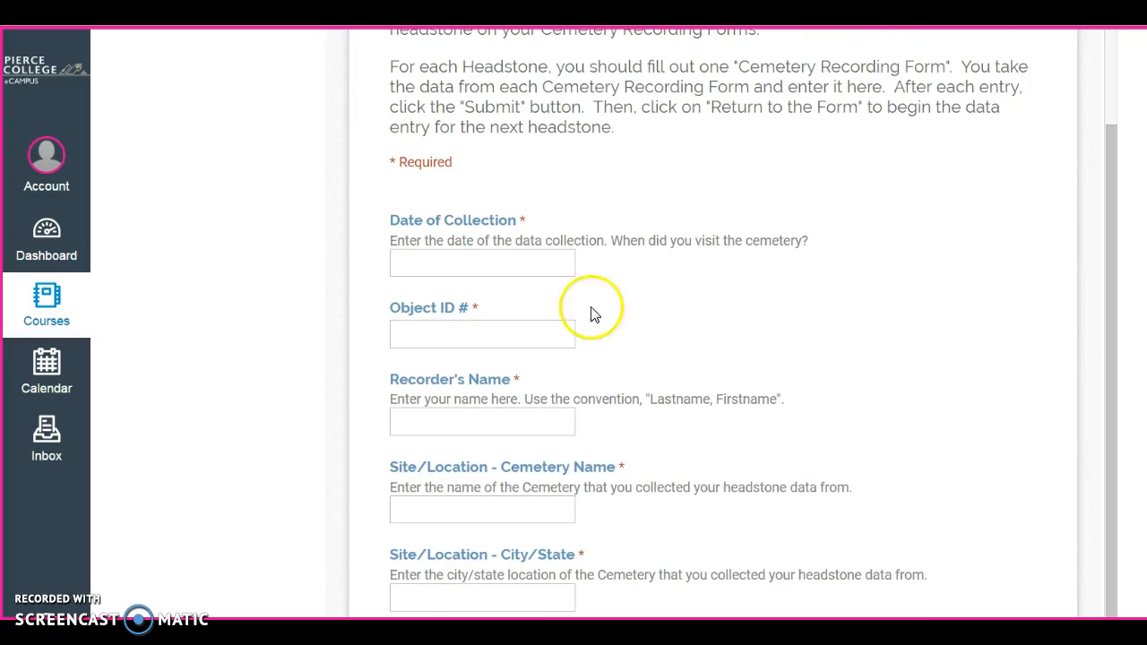
Enter 1 May 2016 as the Date of Collection.
left_click(431, 259)
left_click(484, 259)
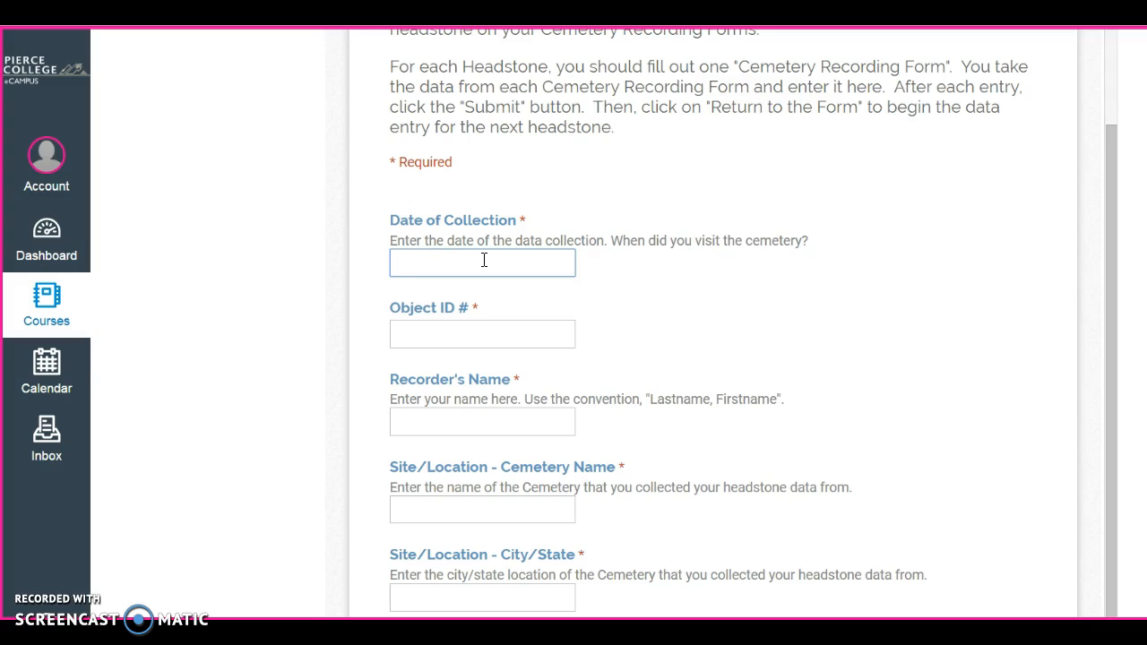
type("1 May 2016")
Enter 2016 - DAN - 01 as the Object ID.
left_click(430, 331)
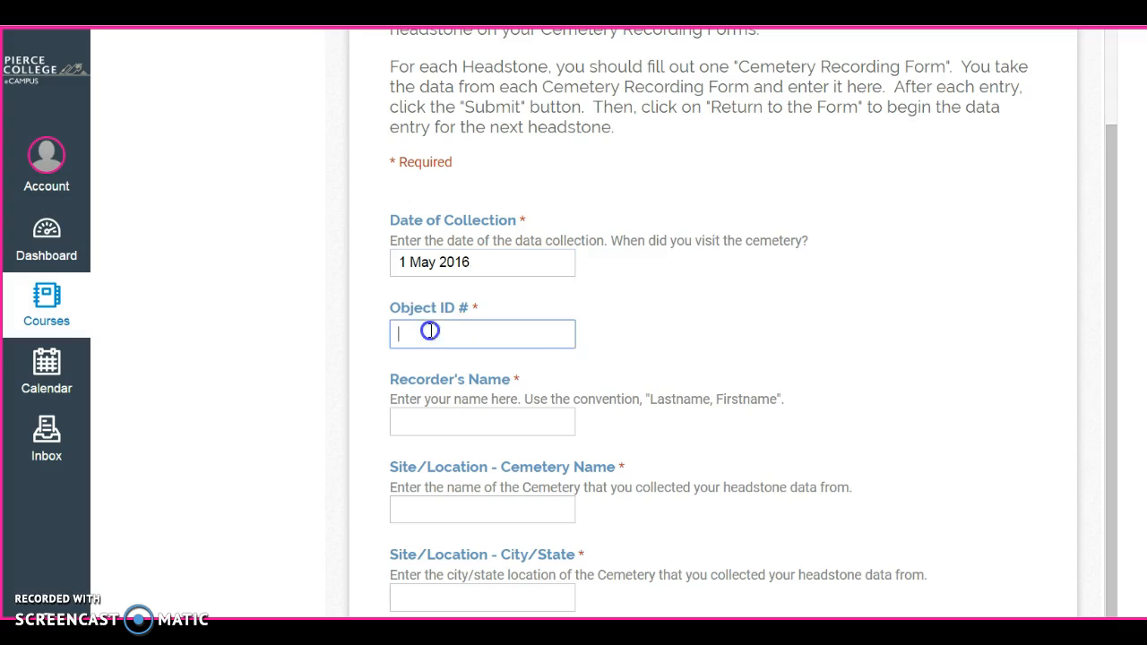
scroll(696, 387, "down", 1)
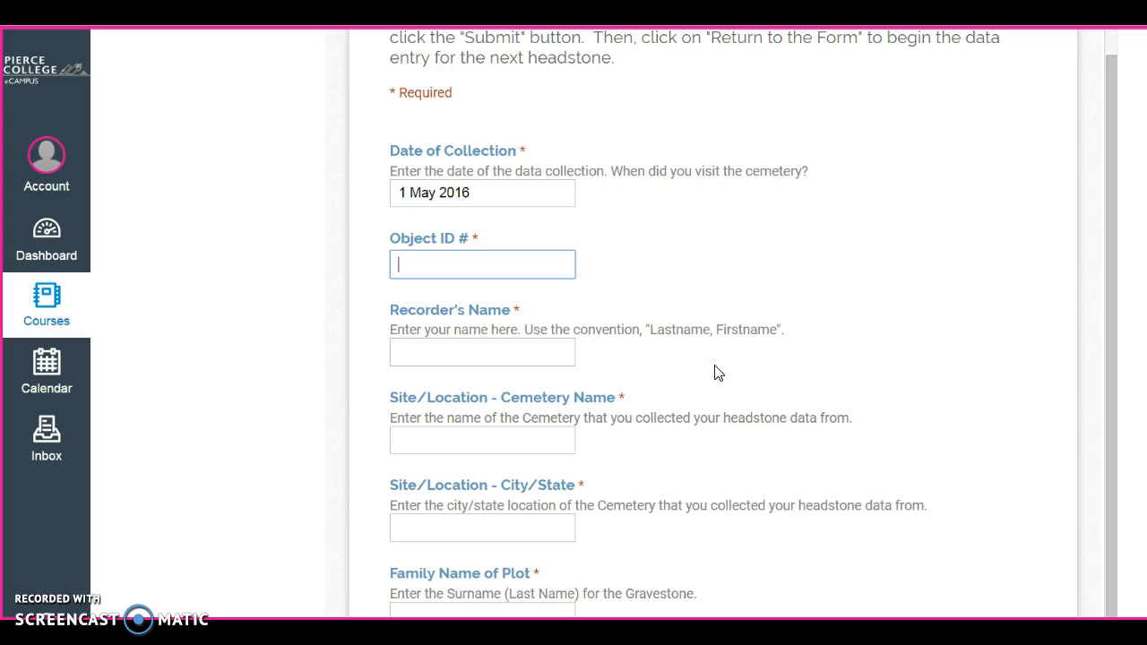
type("D")
key("BackSpace")
type("2016 - DAN -")
type("01")
Fill in the Recorder's Name field with the student's name.
left_click(518, 353)
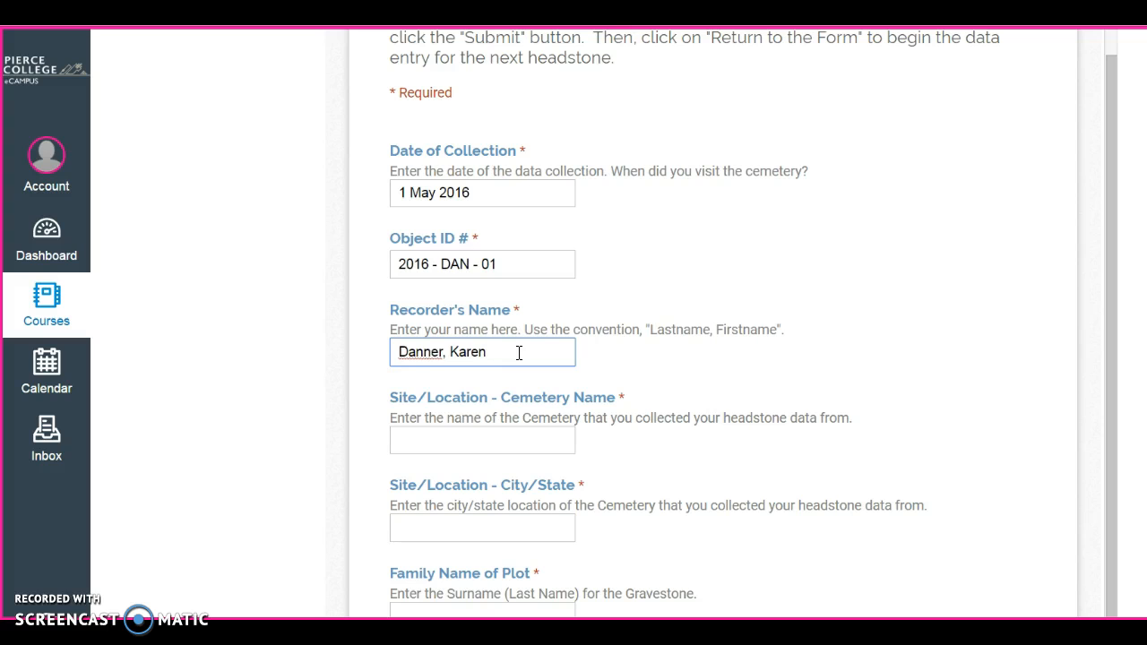
scroll(591, 305, "down", 2)
Set the Cemetery Name to Cavalry Cemetery, replacing the mistakenly entered Tacoma, WA.
left_click(496, 301)
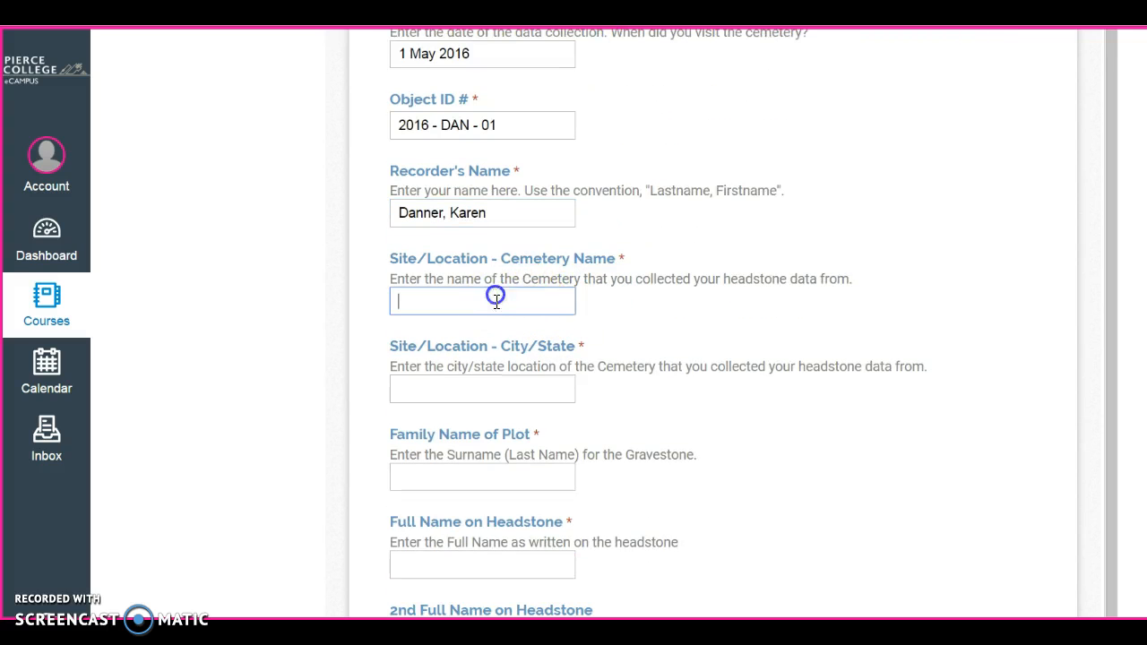
type("Tacoma, WA")
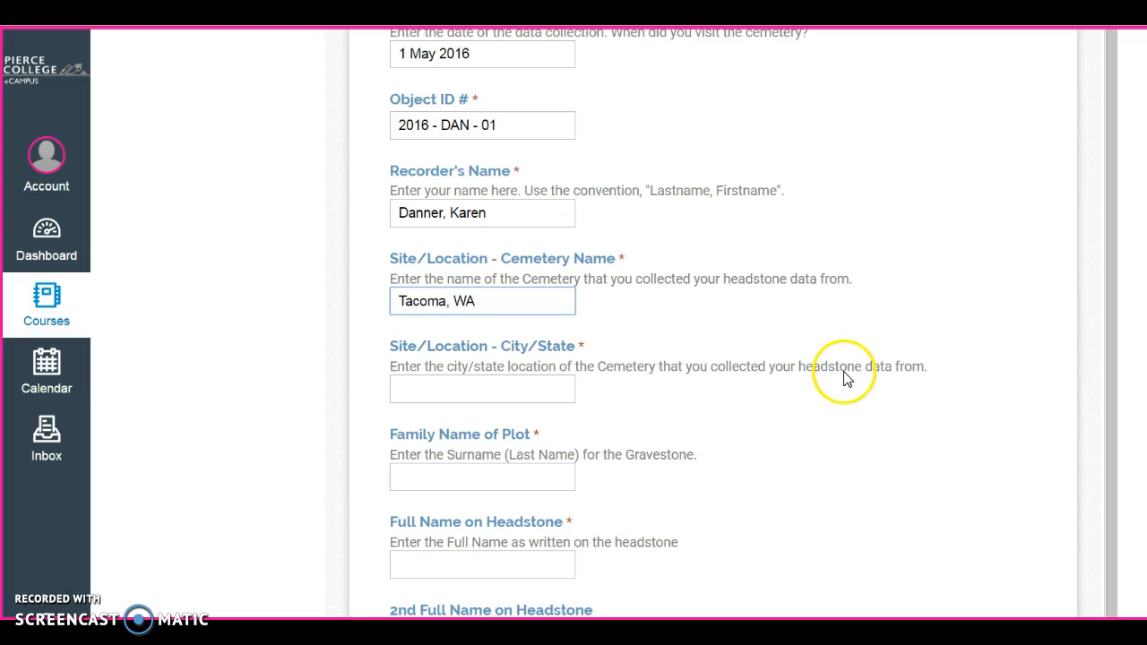
left_click_drag(498, 304, 274, 308)
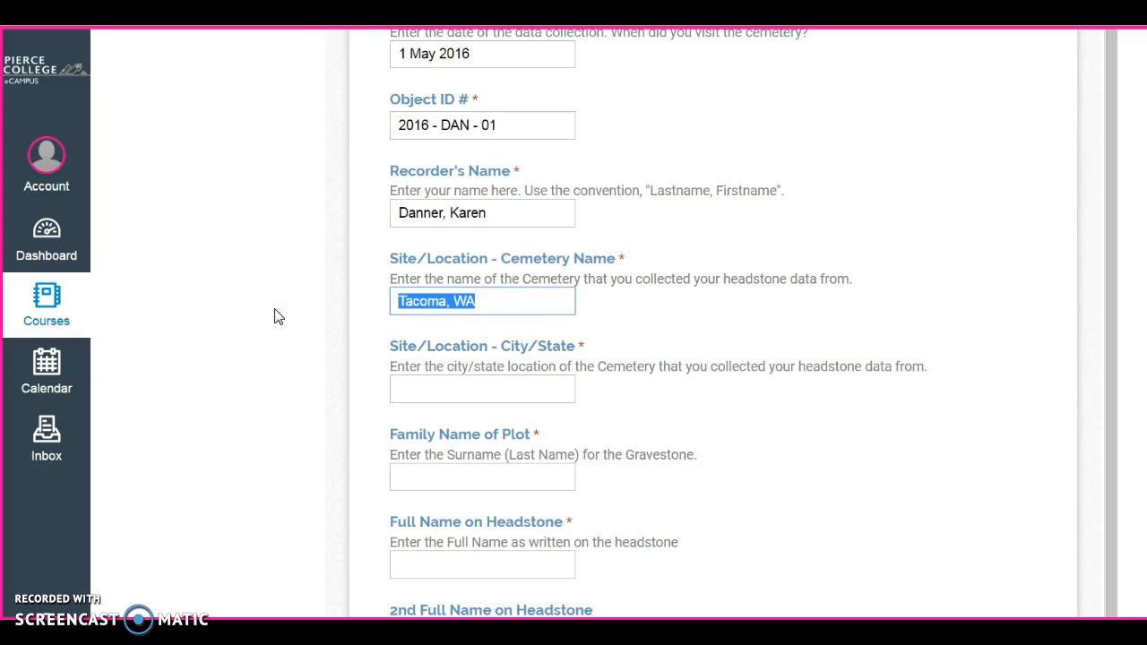
type("Cab")
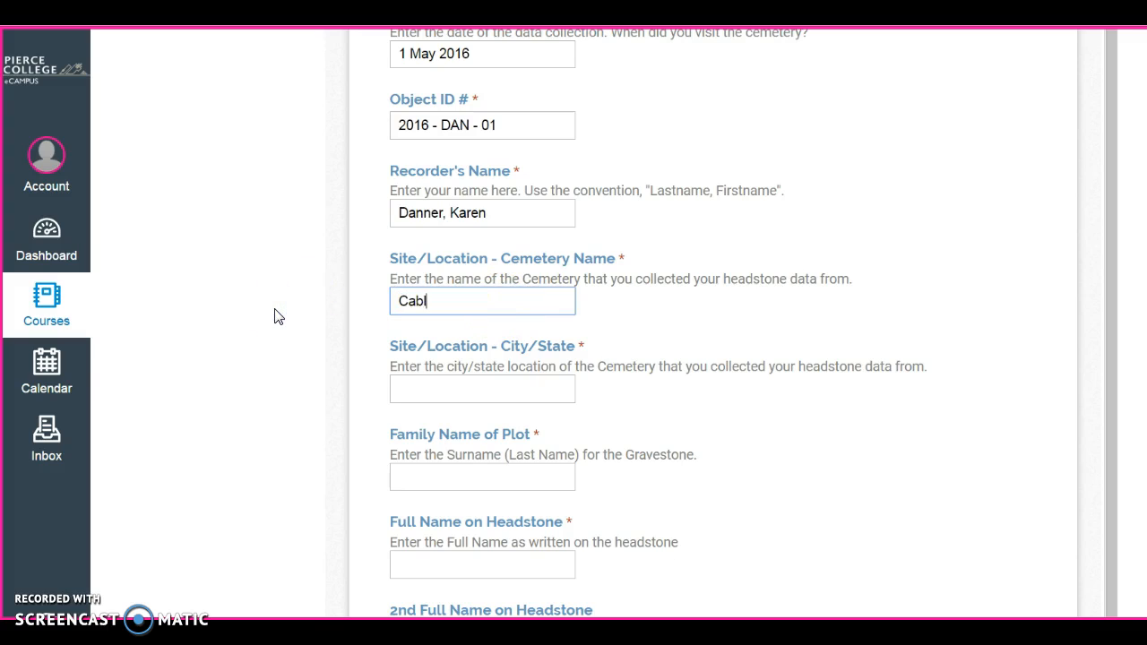
key("BackSpace")
type("valry Cemetery")
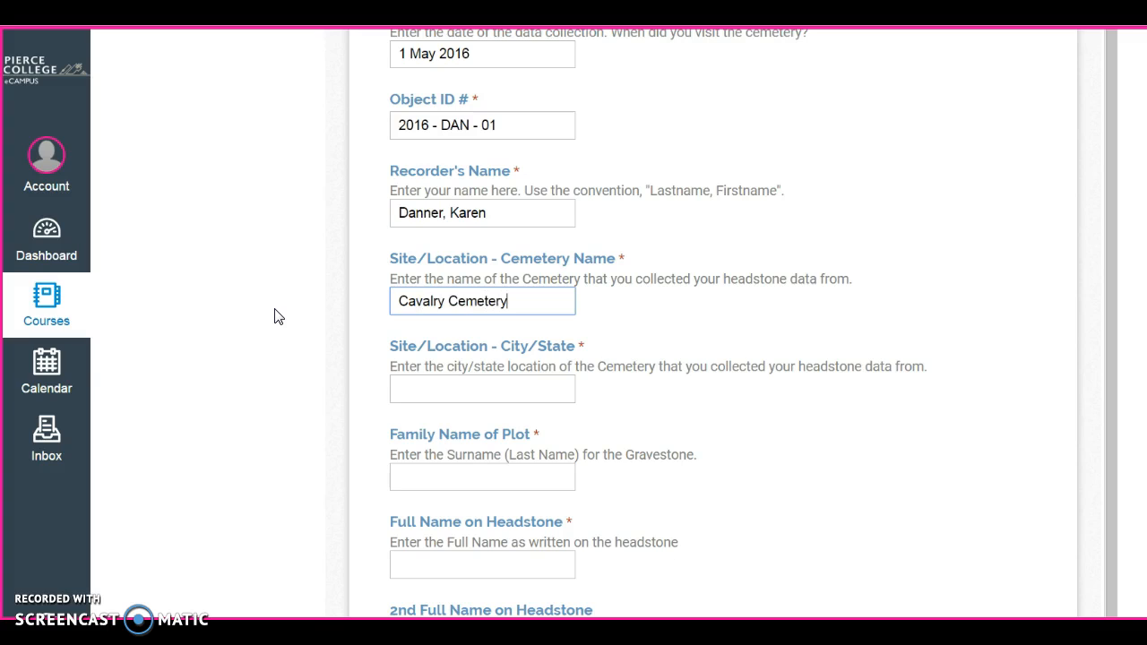
Enter Tacoma, WA as the cemetery's city and state.
left_click(471, 408)
left_click(487, 382)
type("Tacoma")
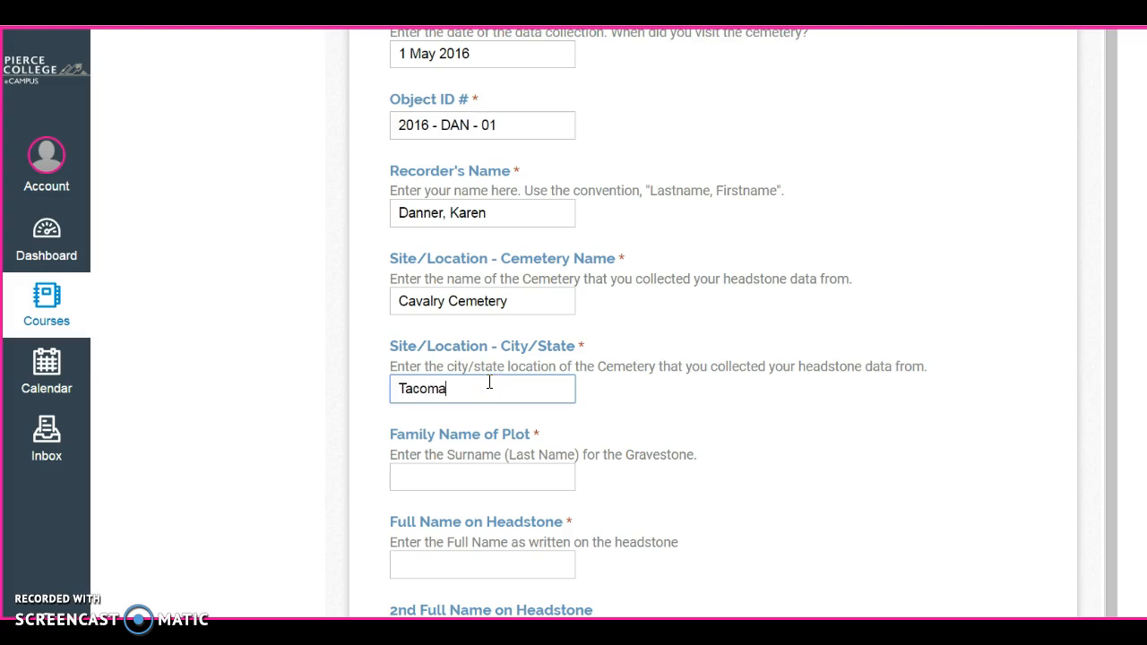
type(", WA")
scroll(574, 415, "down", 2)
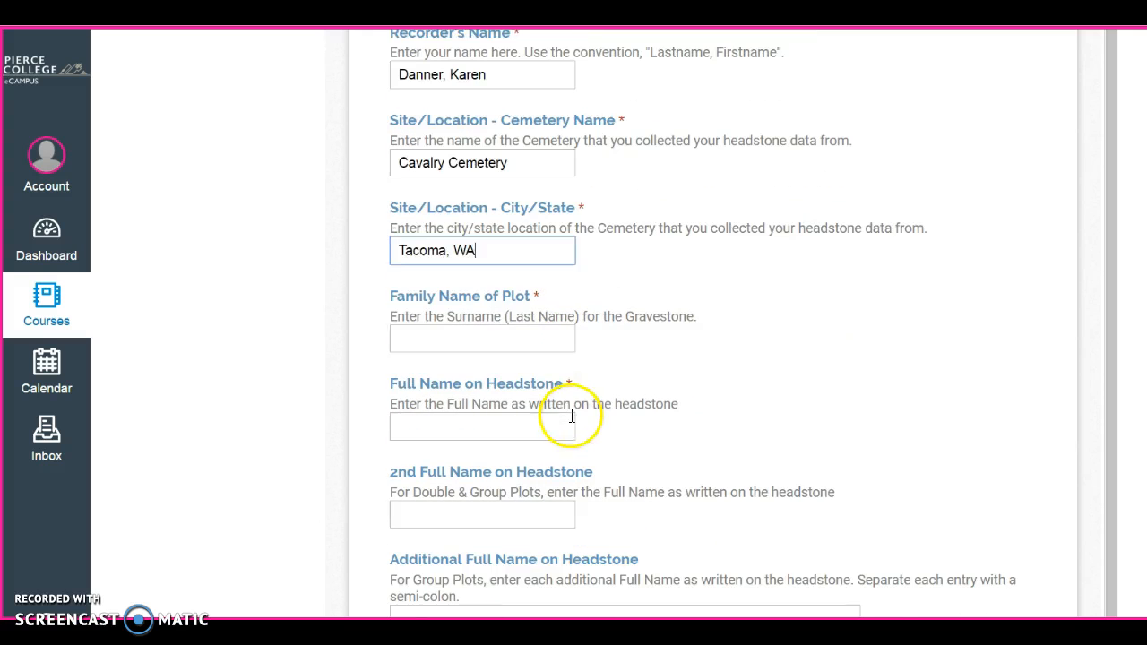
Enter the deceased's surname in Family Name of Plot.
left_click(524, 340)
type("SM")
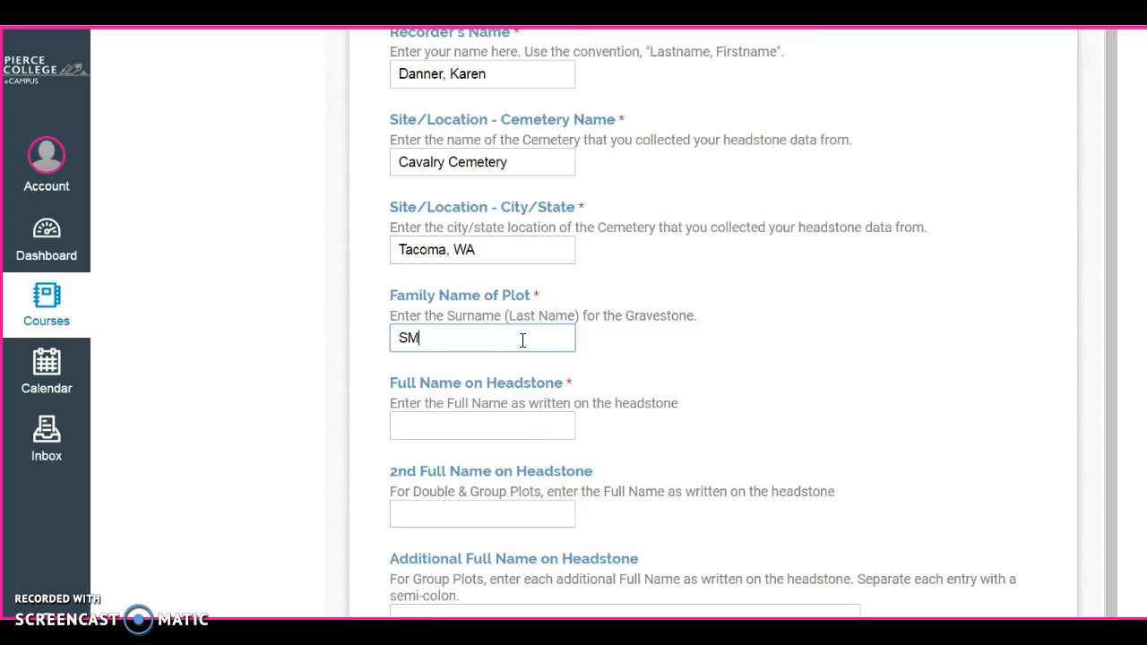
key("BackSpace")
type("mith")
scroll(475, 381, "down", 1)
Fill in the full name on the headstone, leaving the optional extra-name fields blank.
left_click(432, 357)
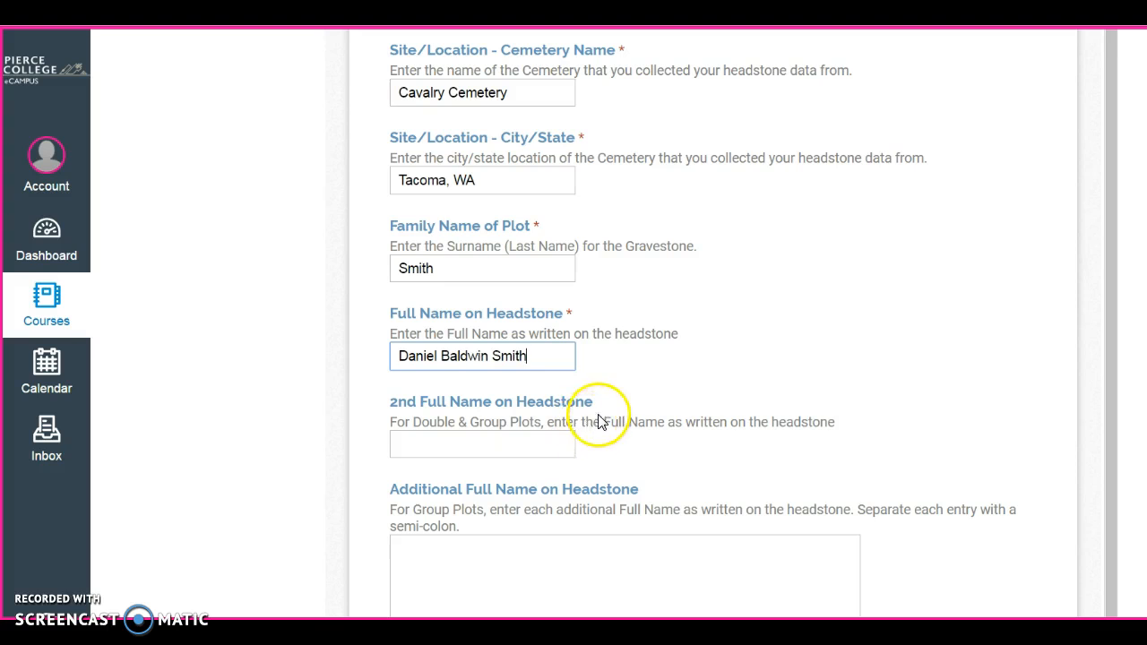
scroll(559, 448, "down", 1)
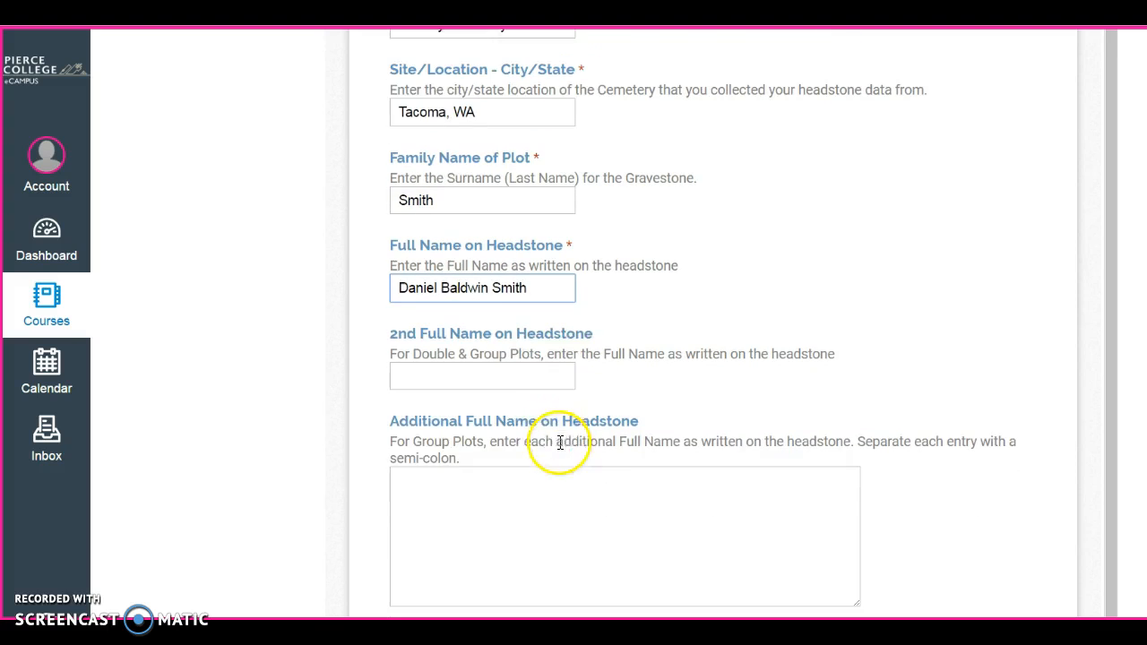
left_click(479, 376)
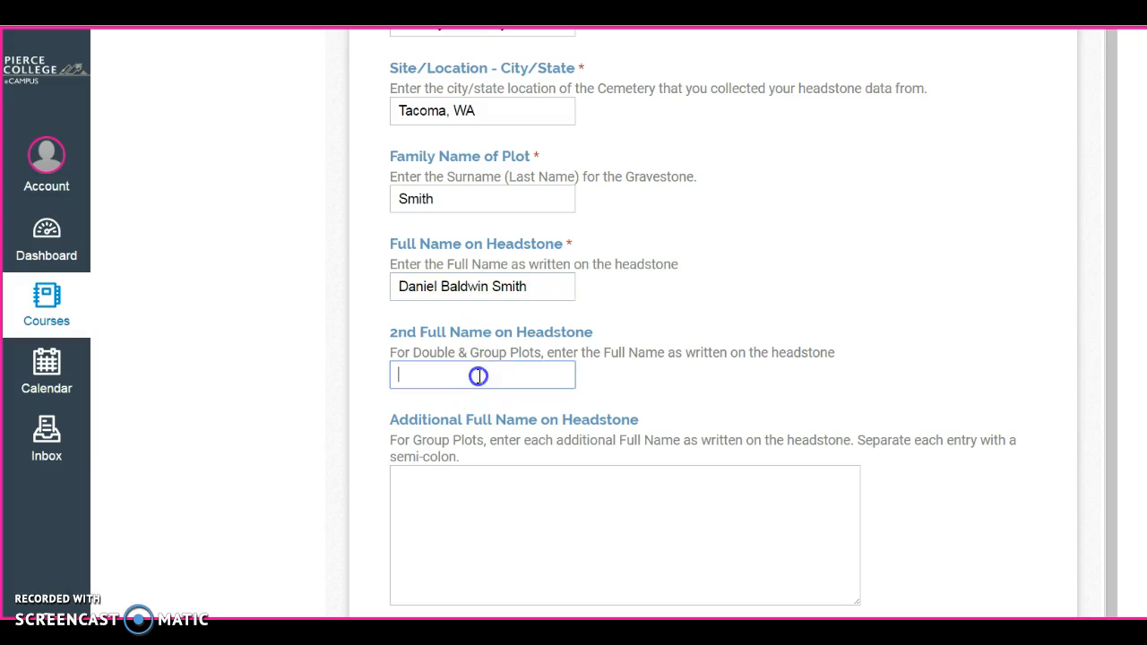
scroll(551, 380, "down", 1)
scroll(553, 383, "down", 1)
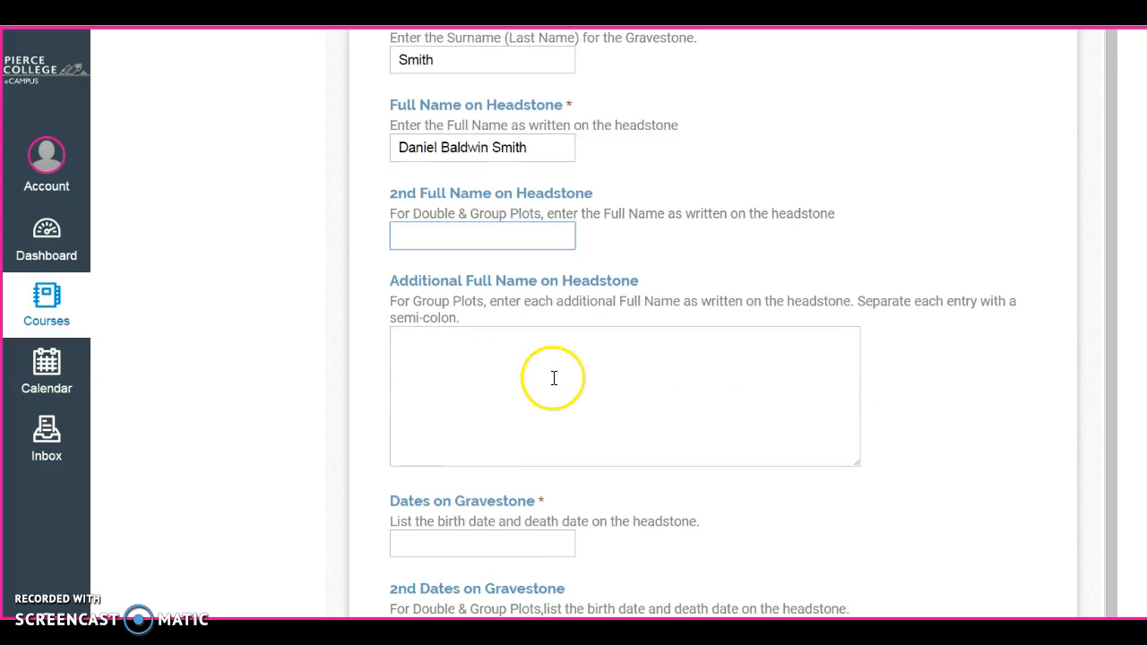
left_click(484, 345)
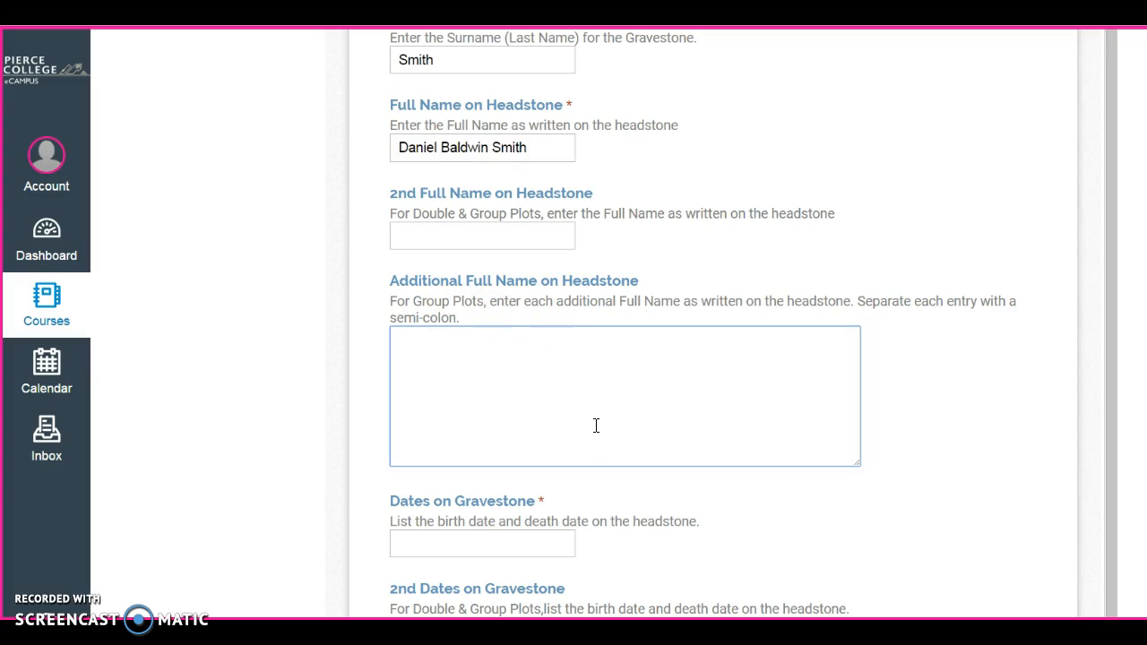
Enter 1925 as the headstone's Birth Date.
scroll(546, 413, "down", 2)
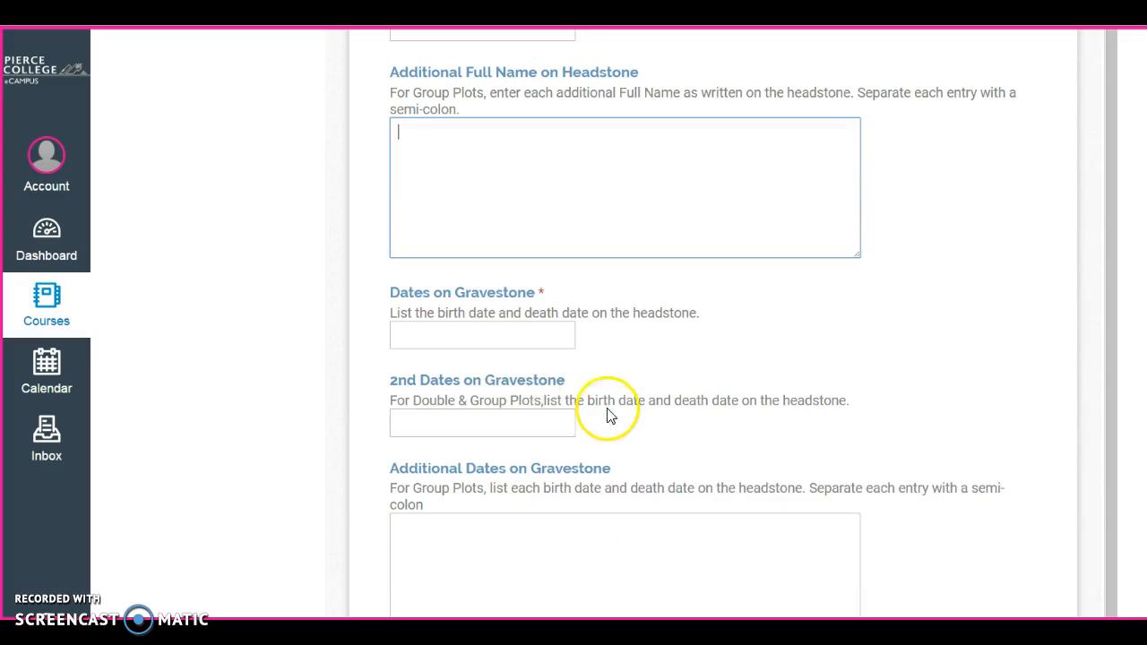
left_click(481, 336)
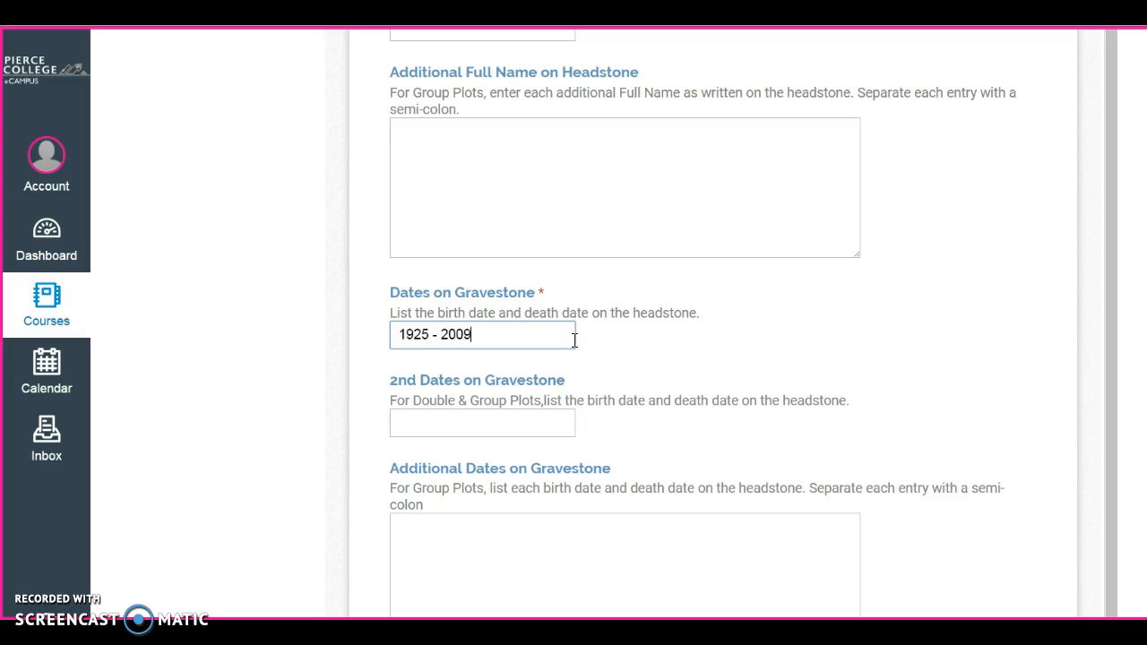
scroll(657, 362, "down", 3)
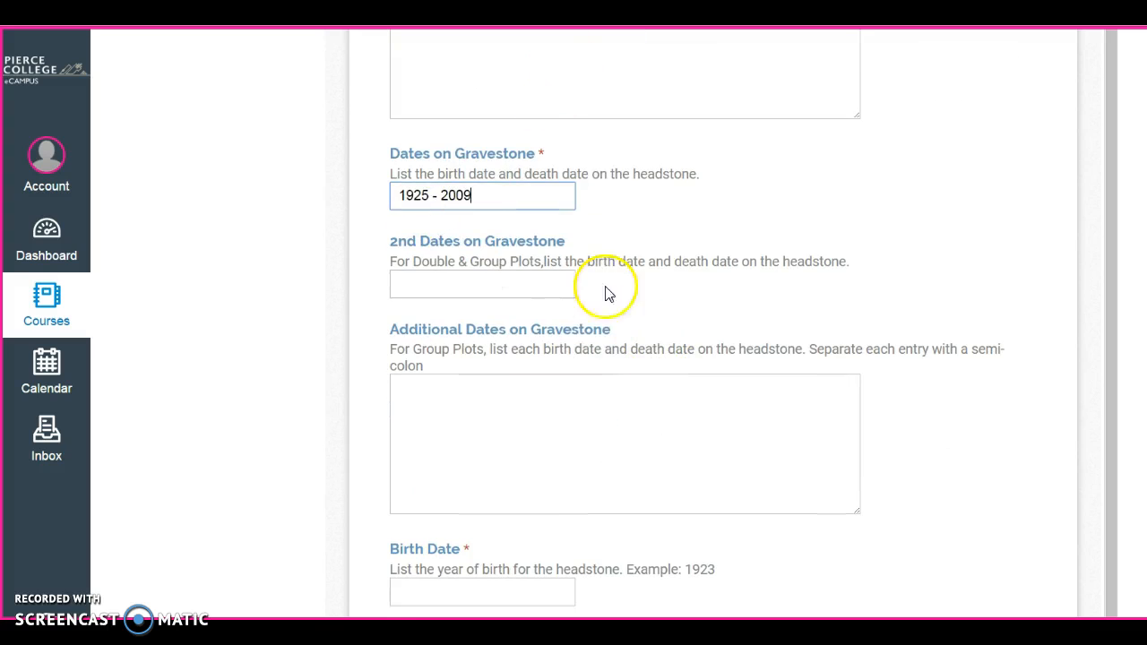
scroll(585, 367, "down", 5)
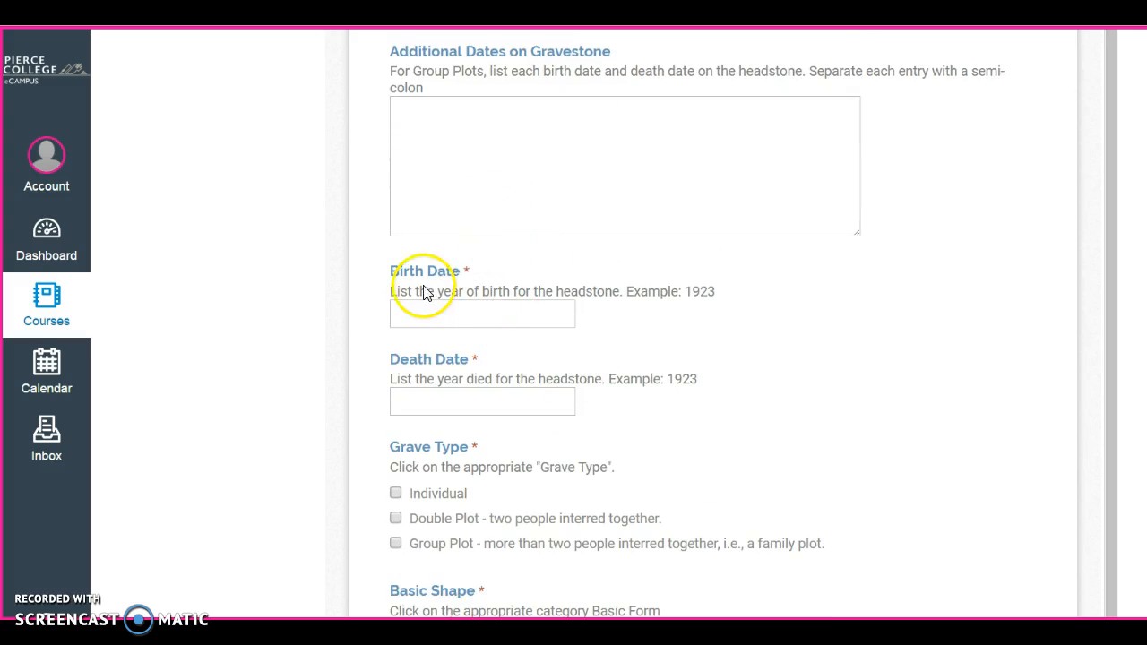
scroll(423, 296, "down", 1)
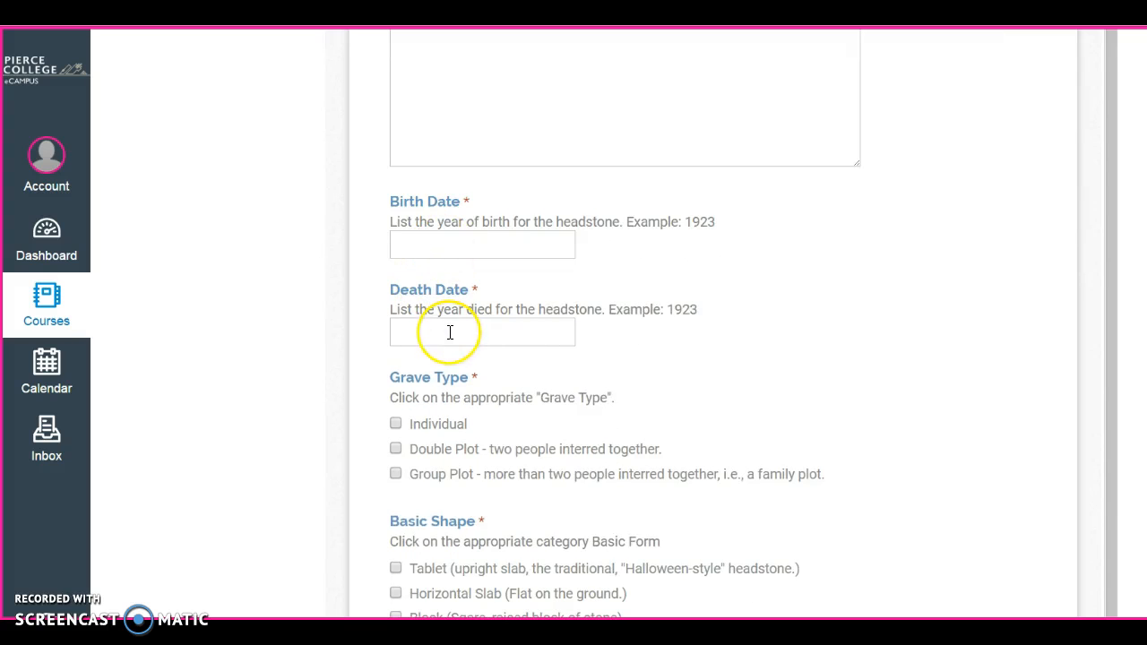
left_click(481, 239)
scroll(507, 288, "up", 3)
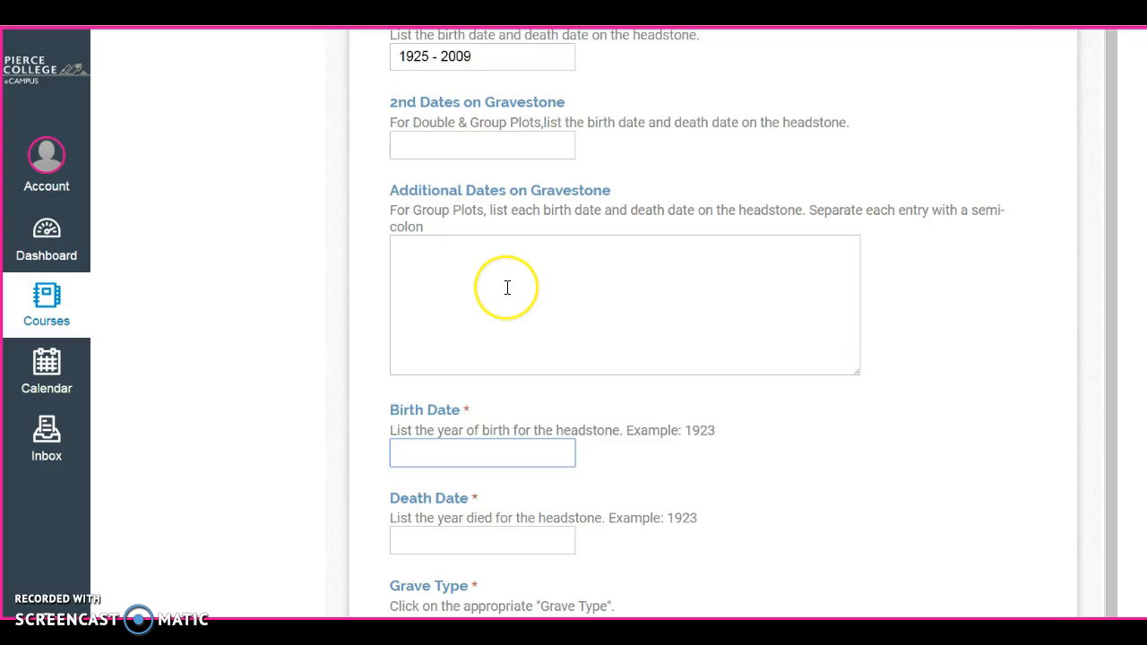
scroll(507, 288, "up", 5)
scroll(508, 293, "down", 2)
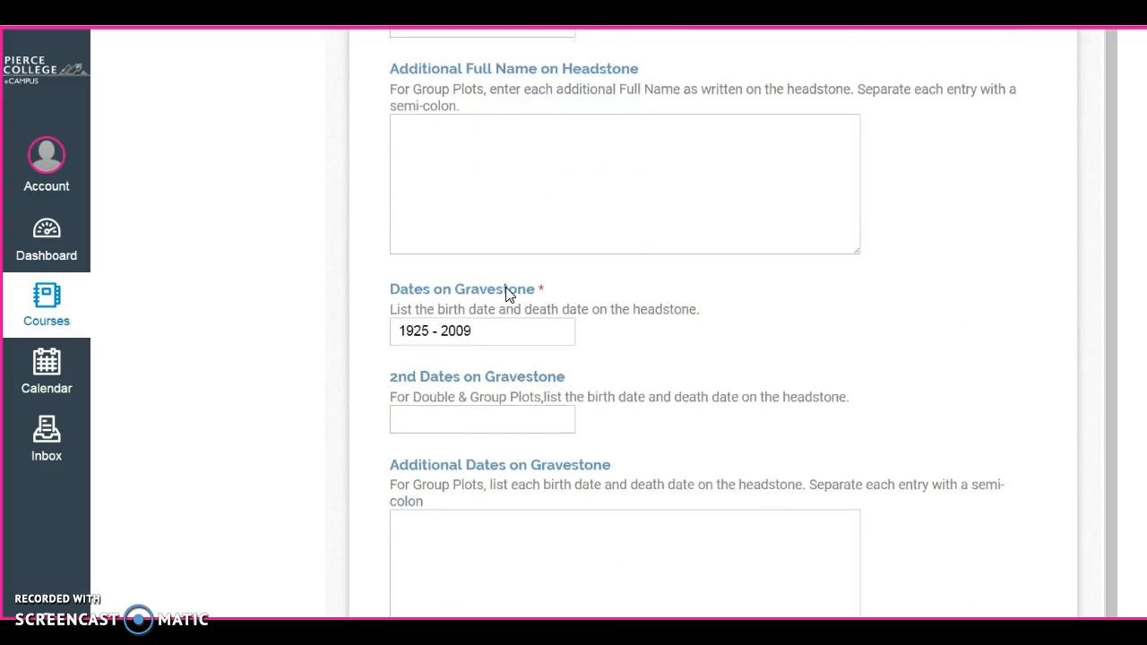
scroll(507, 293, "down", 1)
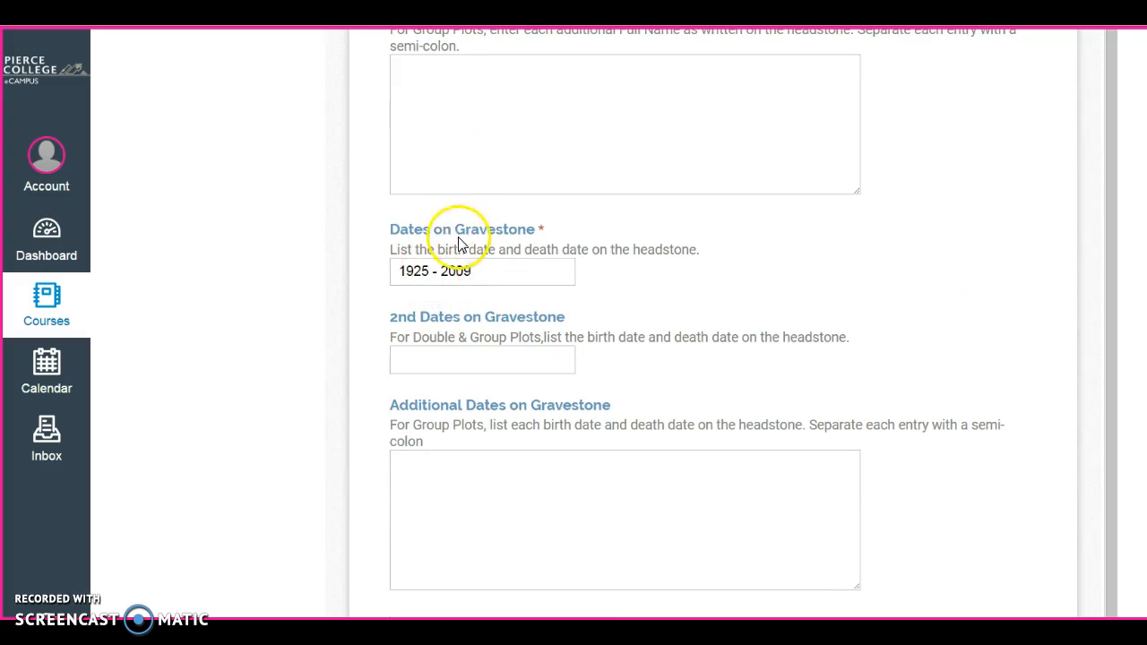
scroll(485, 377, "down", 3)
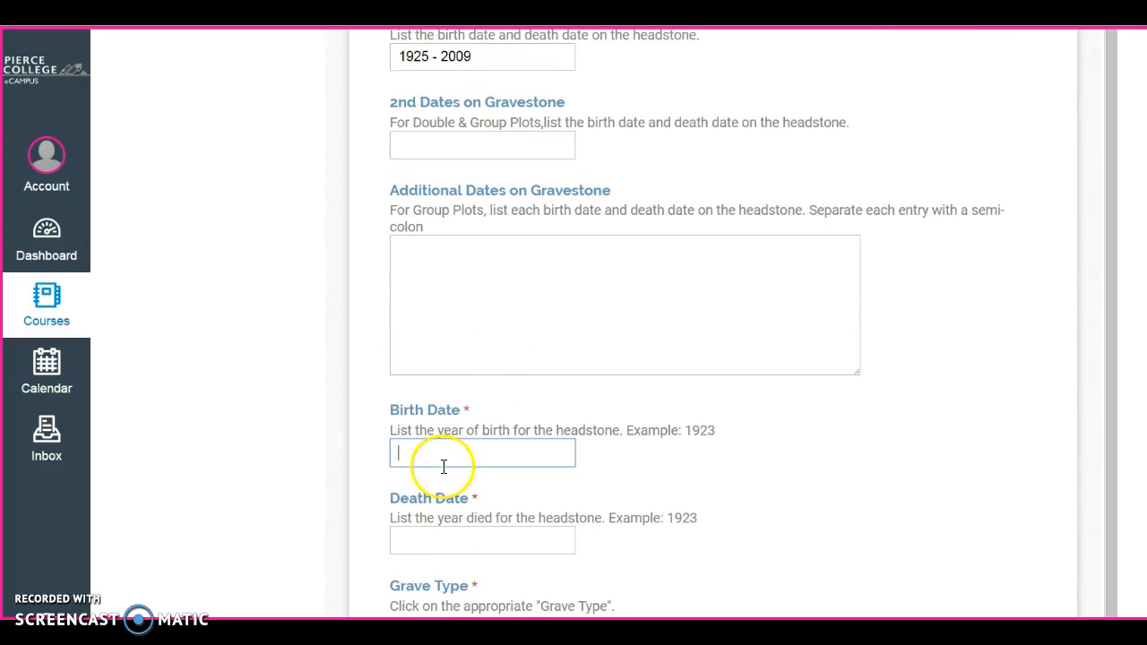
type("1925")
scroll(534, 439, "down", 1)
Enter 2009 as the Death Date and scroll down to Grave Type.
left_click(503, 475)
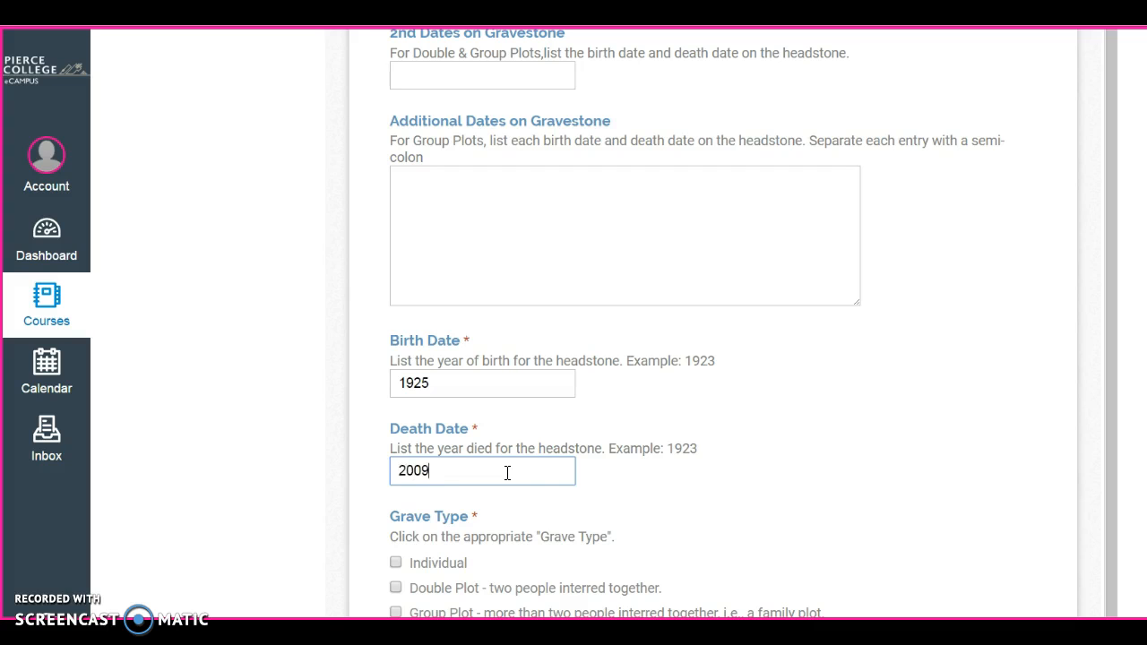
scroll(530, 471, "up", 2)
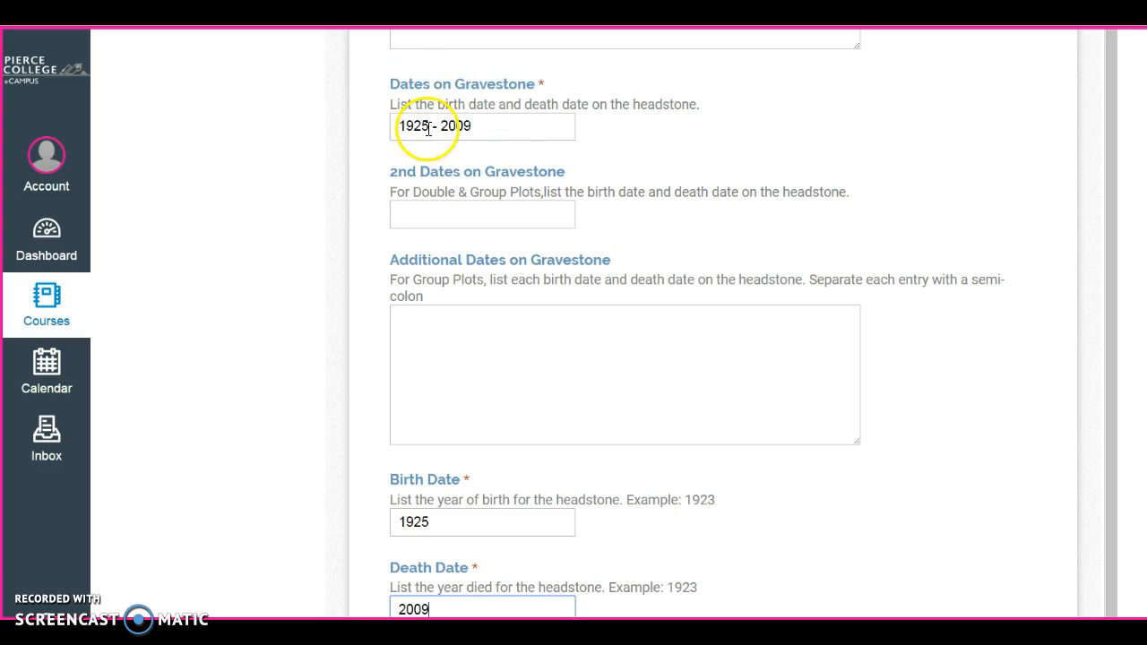
scroll(653, 403, "down", 2)
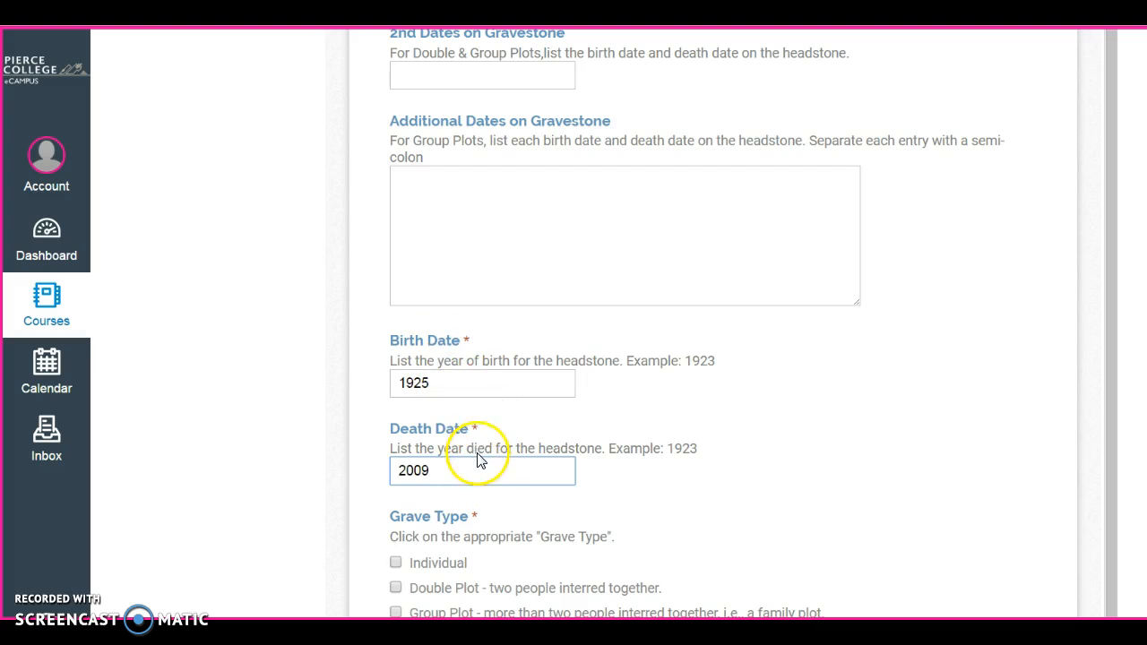
scroll(526, 440, "down", 1)
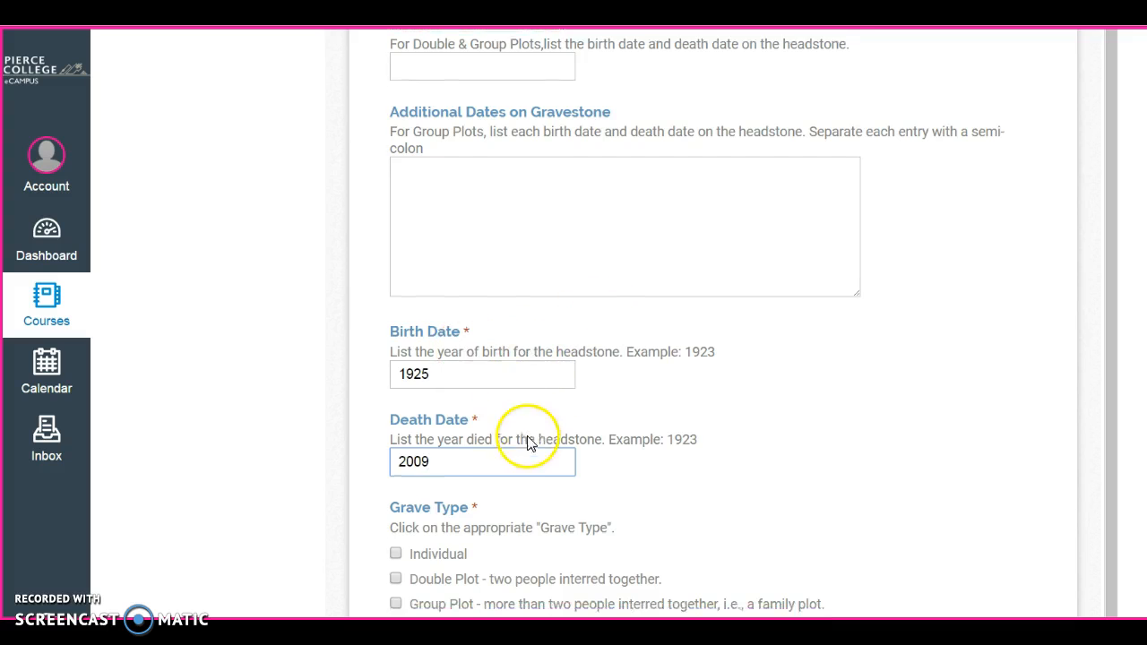
scroll(531, 438, "down", 1)
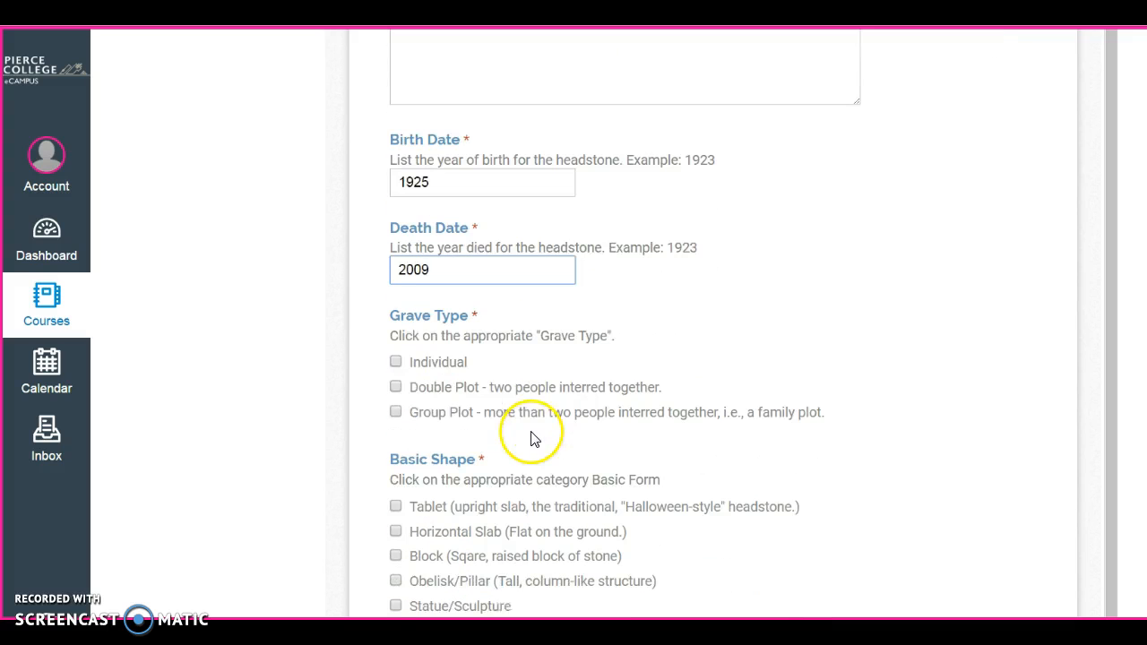
Tick Individual as the Grave Type.
left_click(397, 357)
scroll(527, 429, "down", 2)
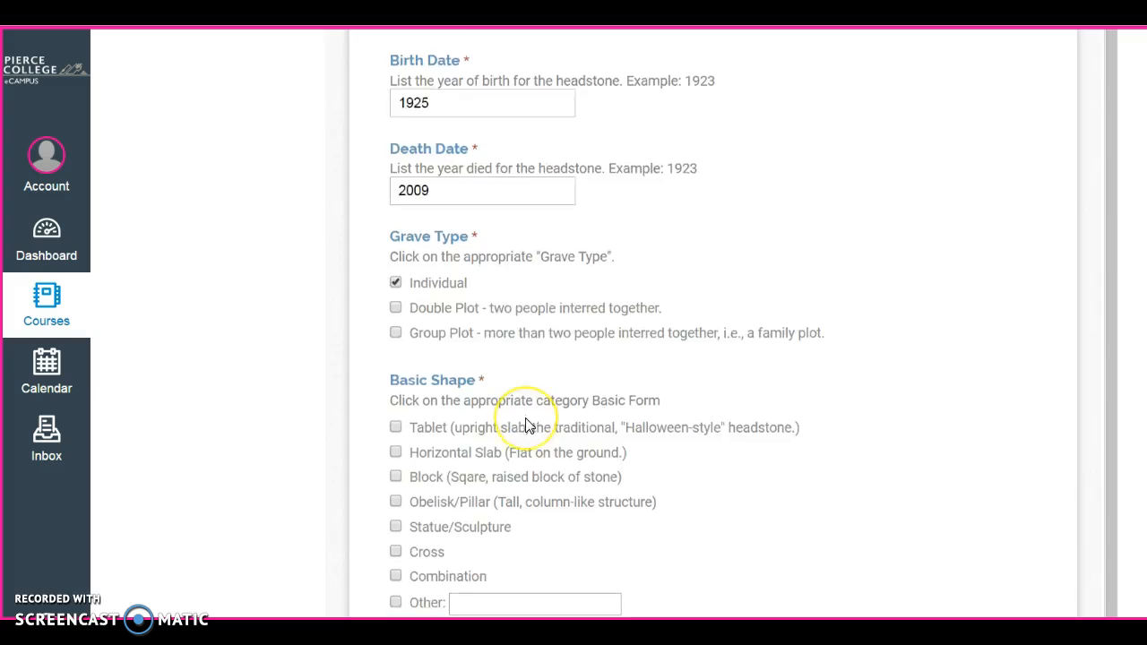
scroll(527, 426, "down", 1)
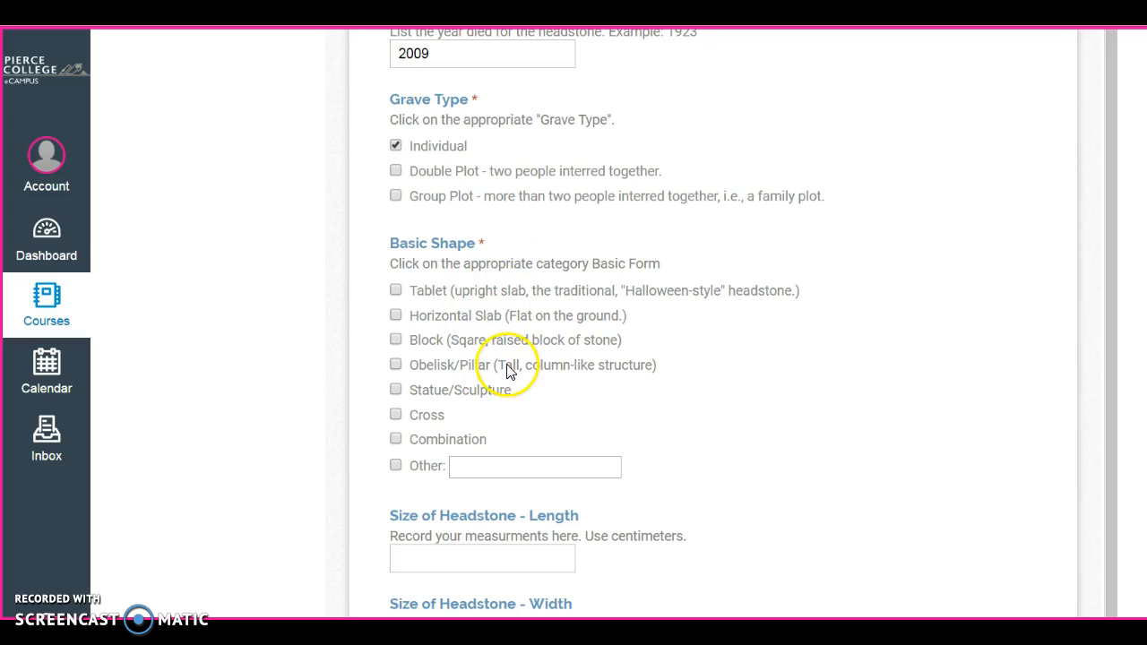
scroll(522, 440, "down", 1)
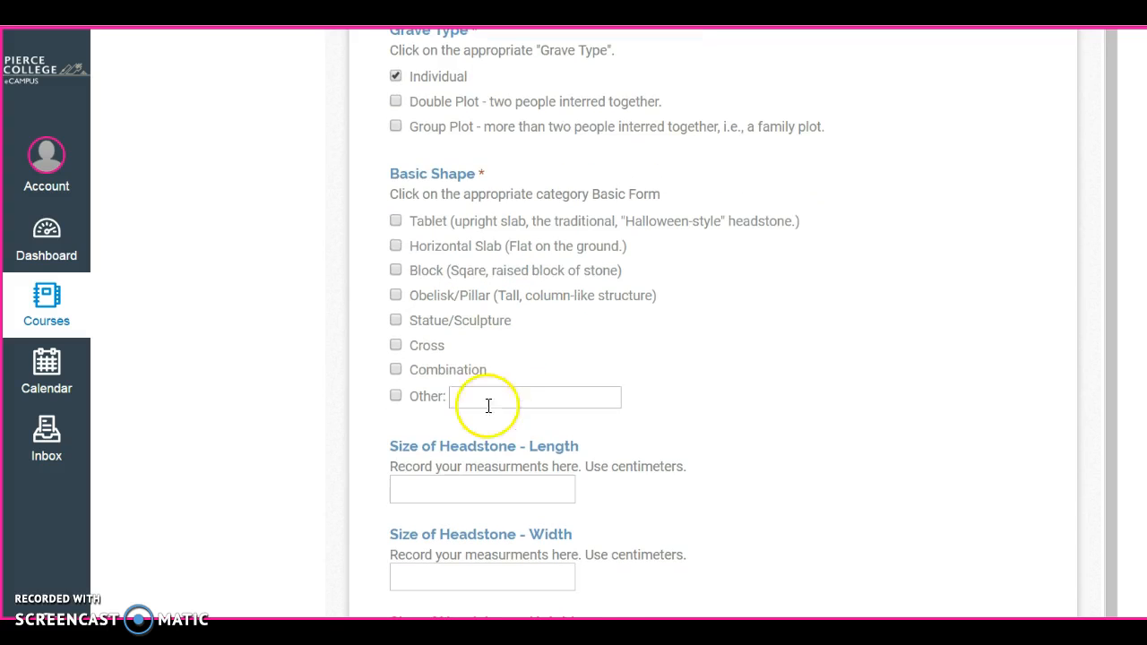
Tick Horizontal Slab as the headstone's Basic Shape.
left_click(396, 247)
scroll(615, 418, "down", 2)
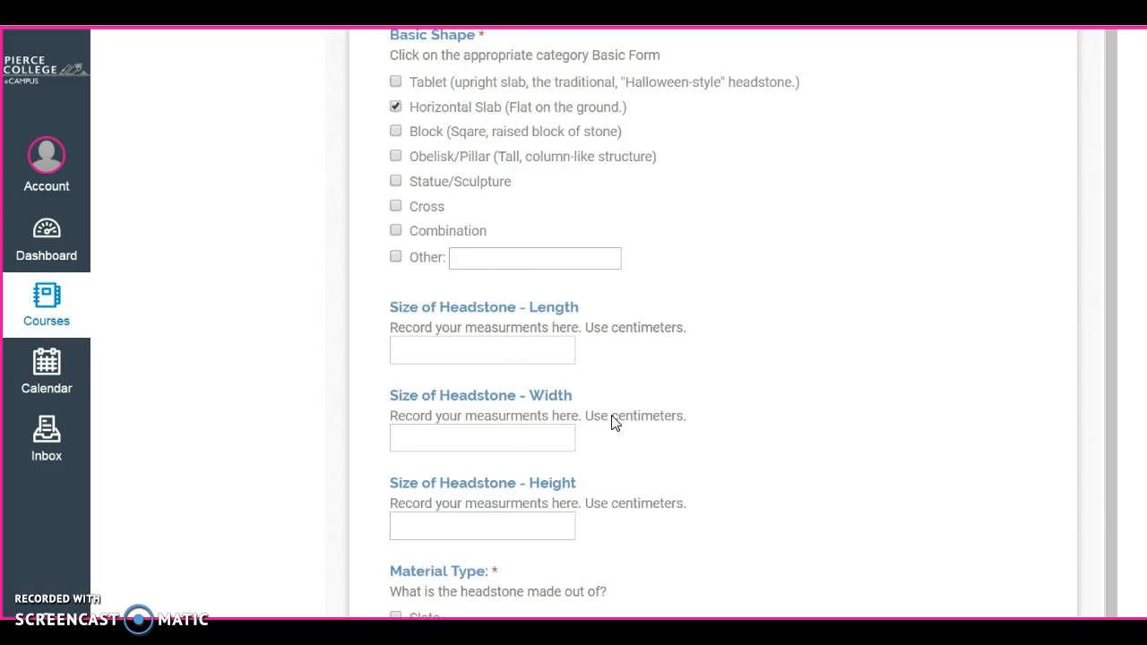
scroll(615, 421, "down", 1)
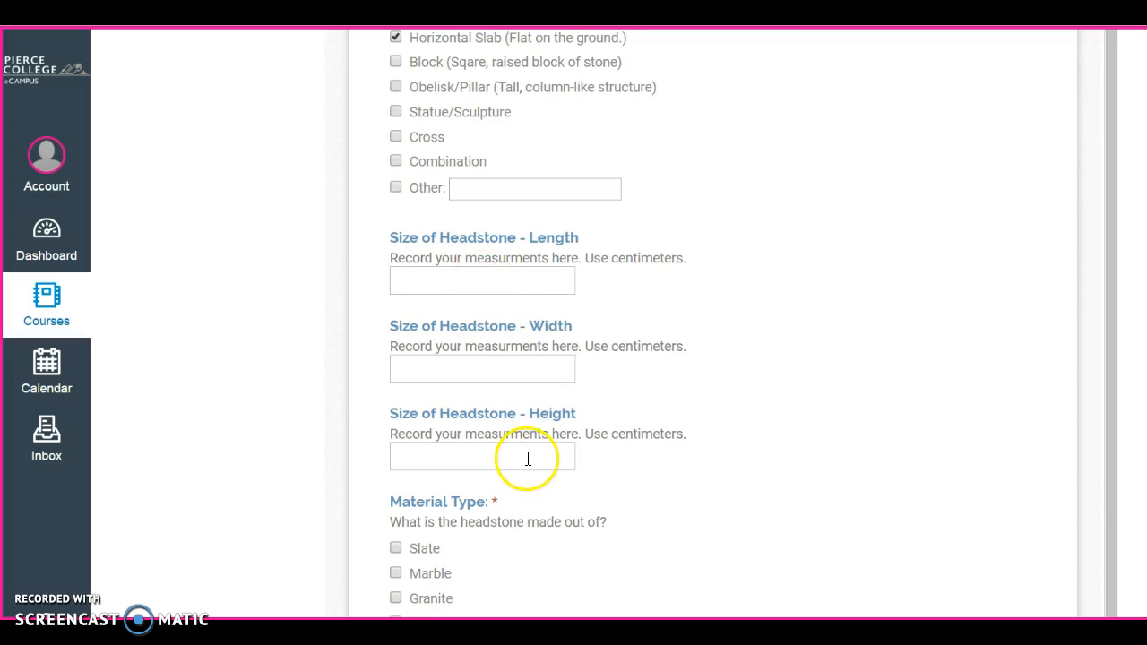
Record the headstone Length as 32 cm and Width as 17 cm.
left_click(456, 279)
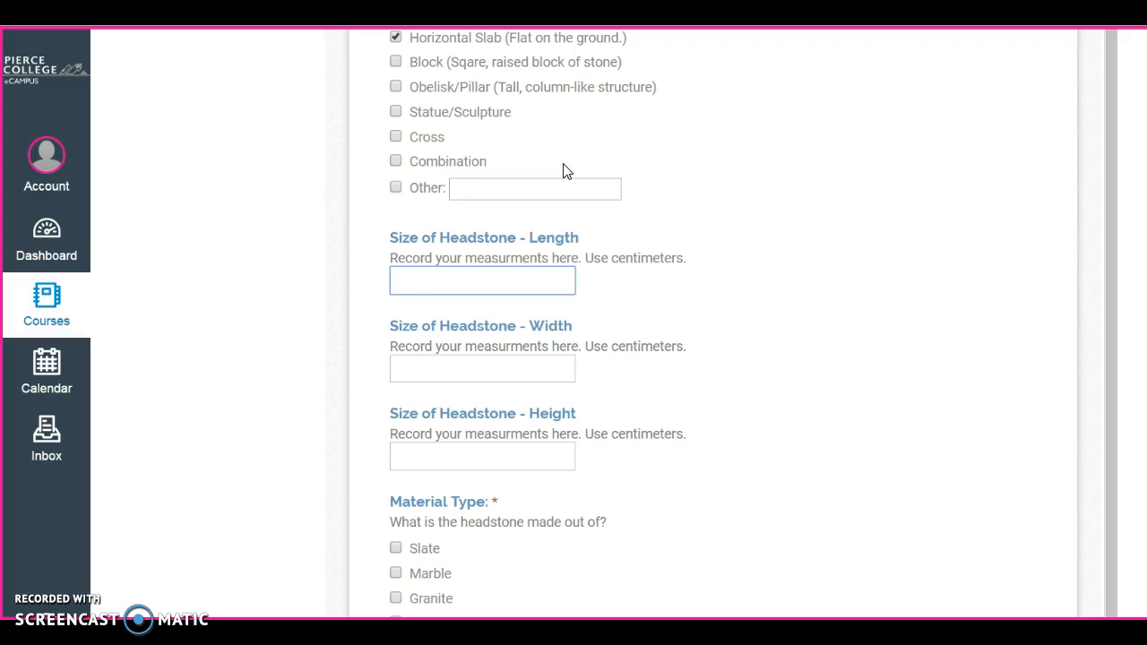
type("32")
left_click(524, 366)
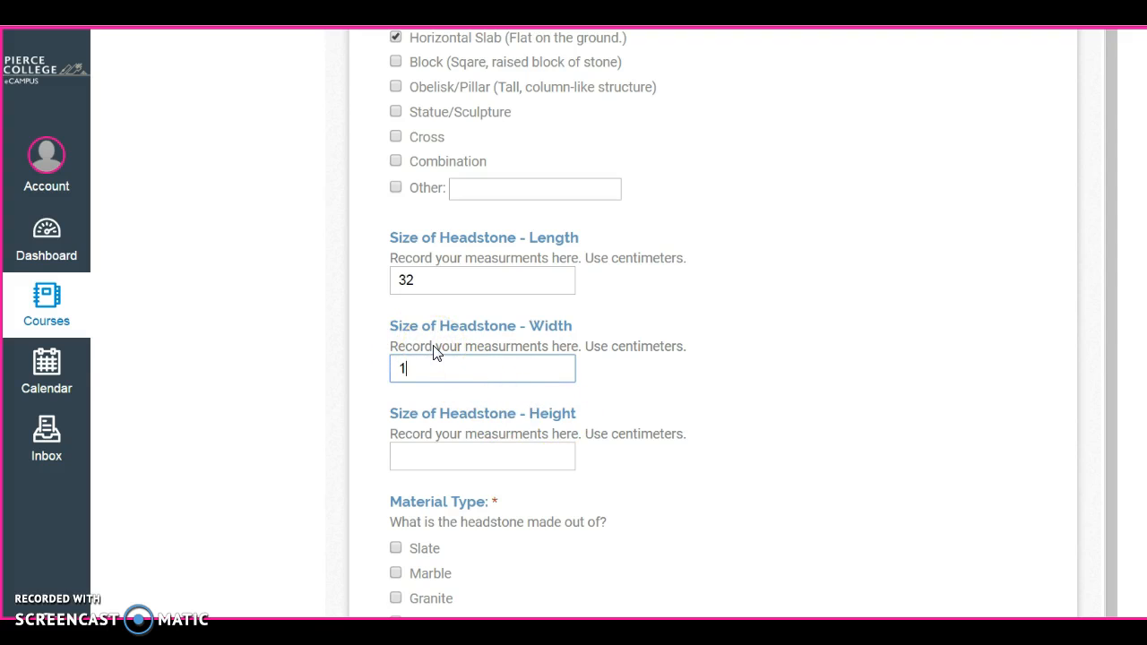
scroll(473, 415, "down", 4)
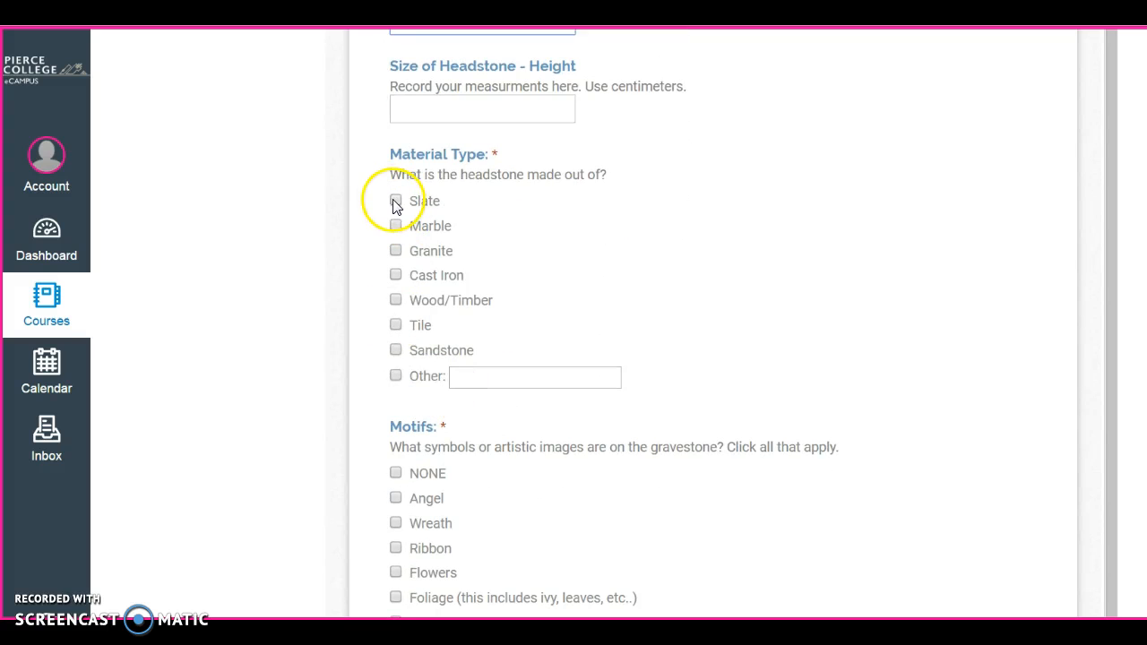
Tick Slate as the Material Type and Angel and Wreath as the Motifs.
left_click(396, 202)
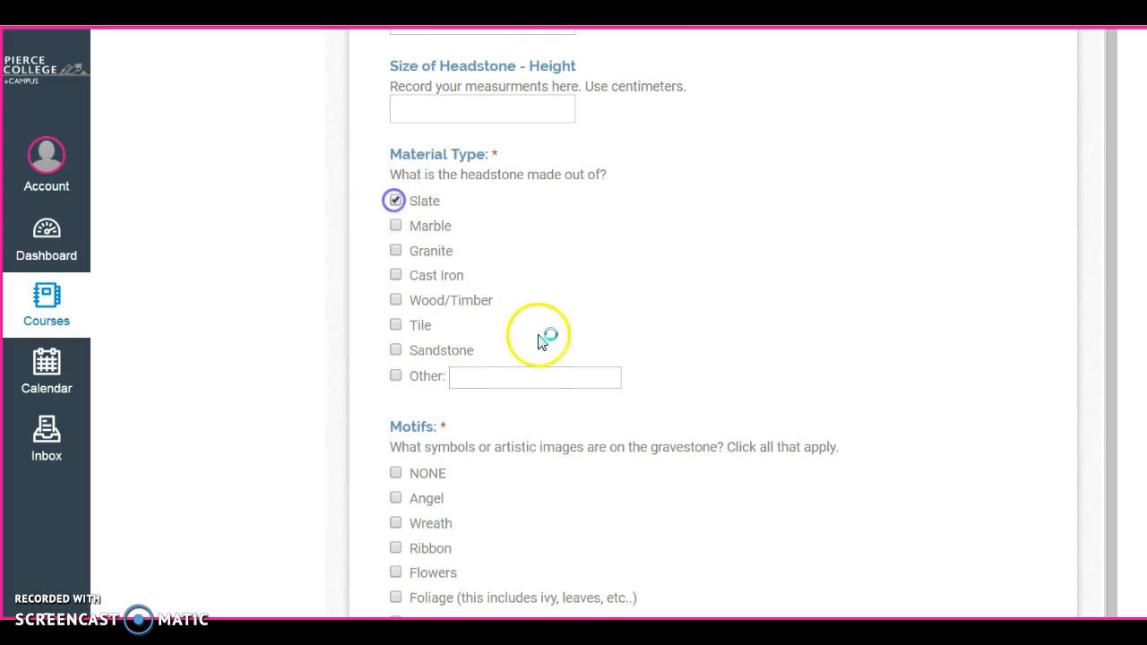
scroll(529, 358, "down", 2)
left_click(395, 290)
left_click(396, 315)
scroll(509, 420, "down", 5)
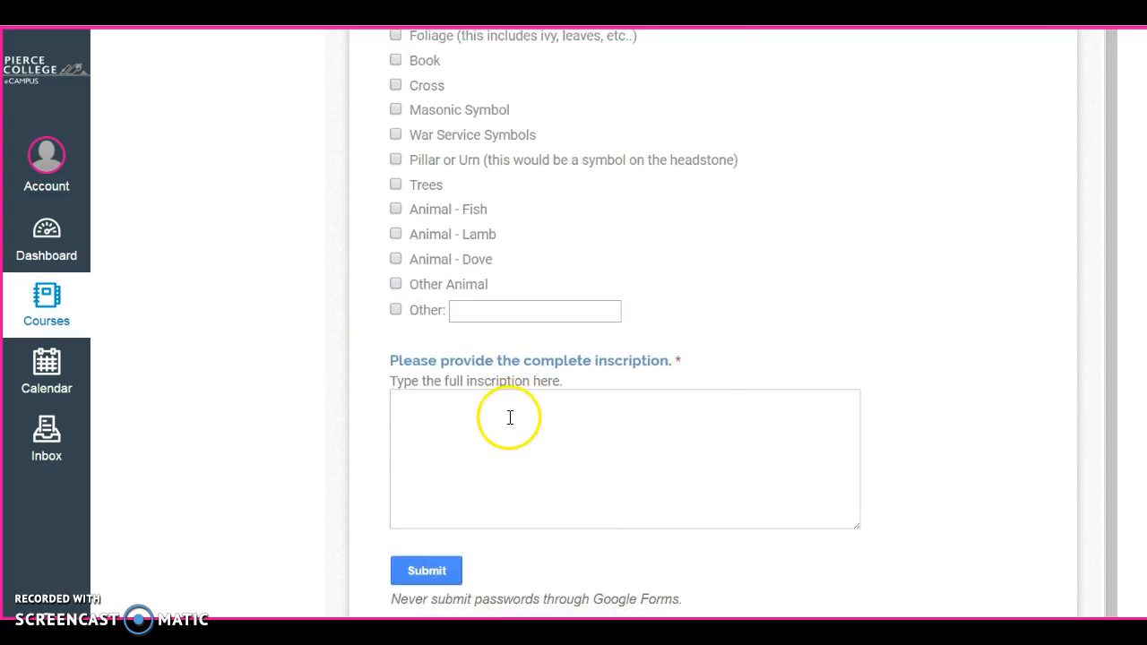
scroll(510, 421, "up", 1)
scroll(510, 395, "up", 2)
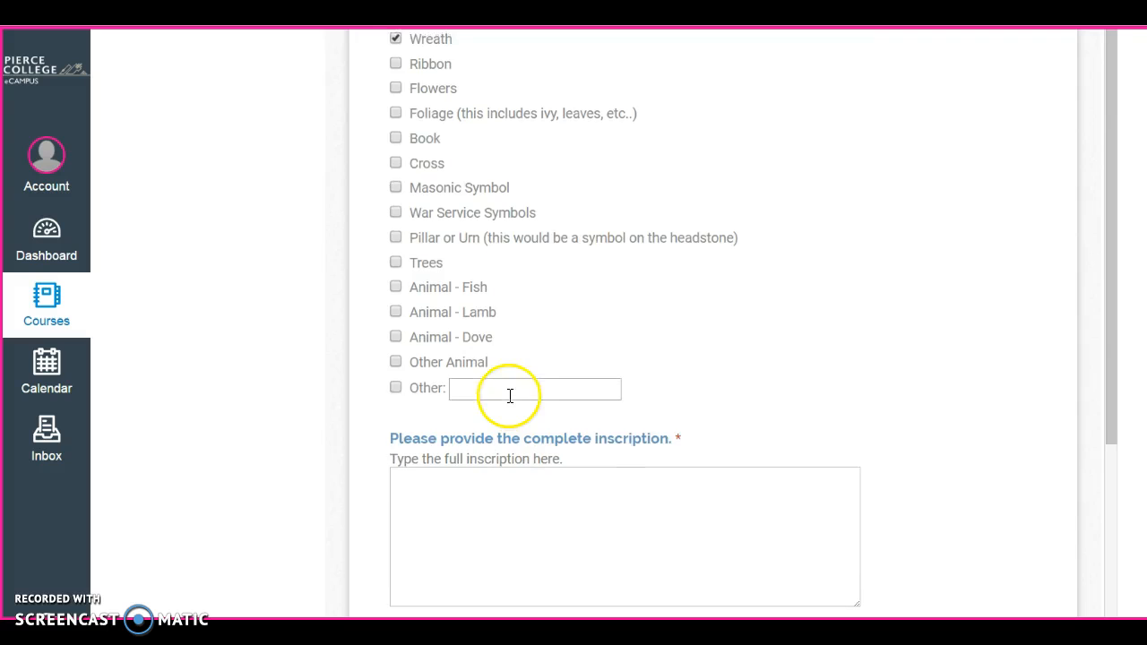
scroll(524, 366, "down", 2)
left_click(441, 281)
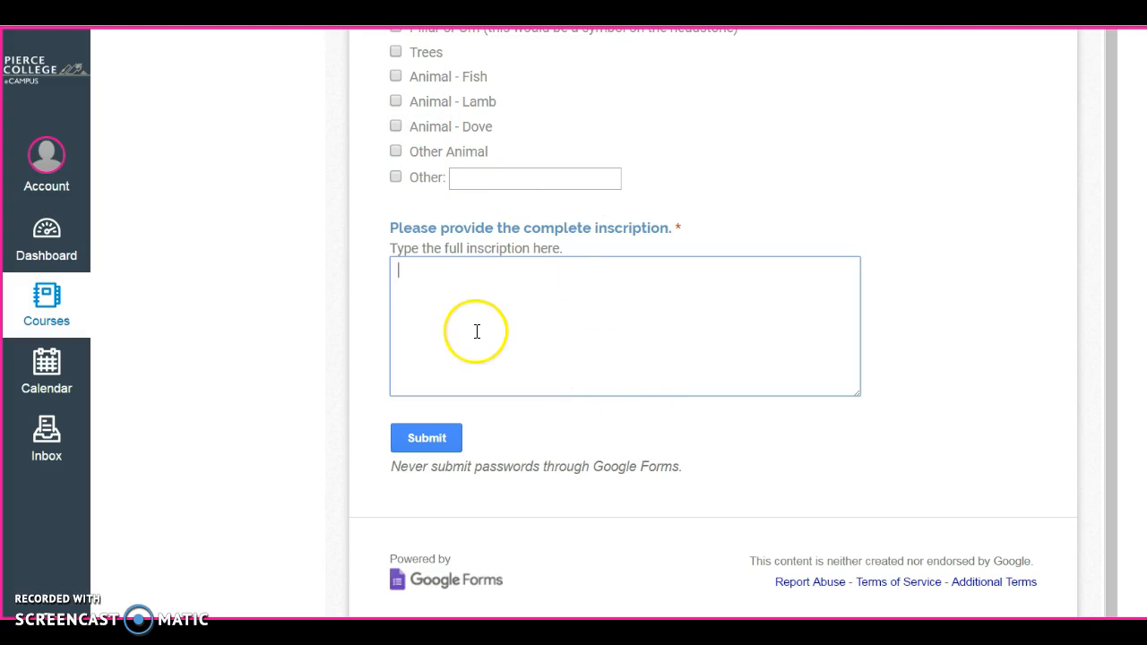
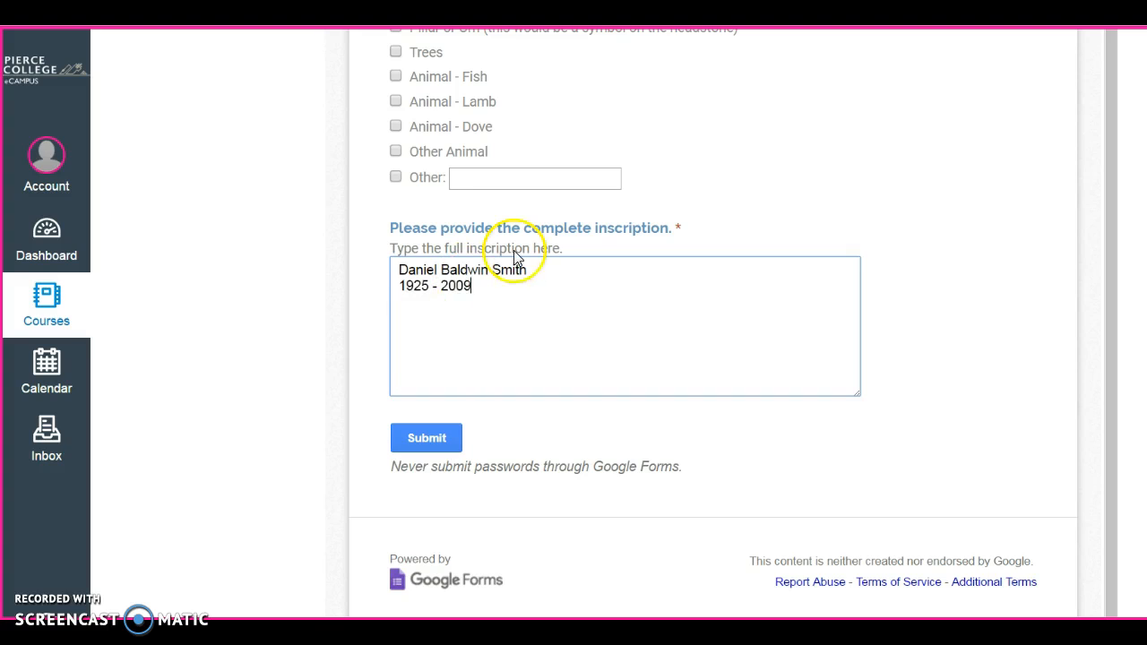
Submit the filled headstone entry and confirm the 'Your response has been recorded' message appears.
left_click(434, 440)
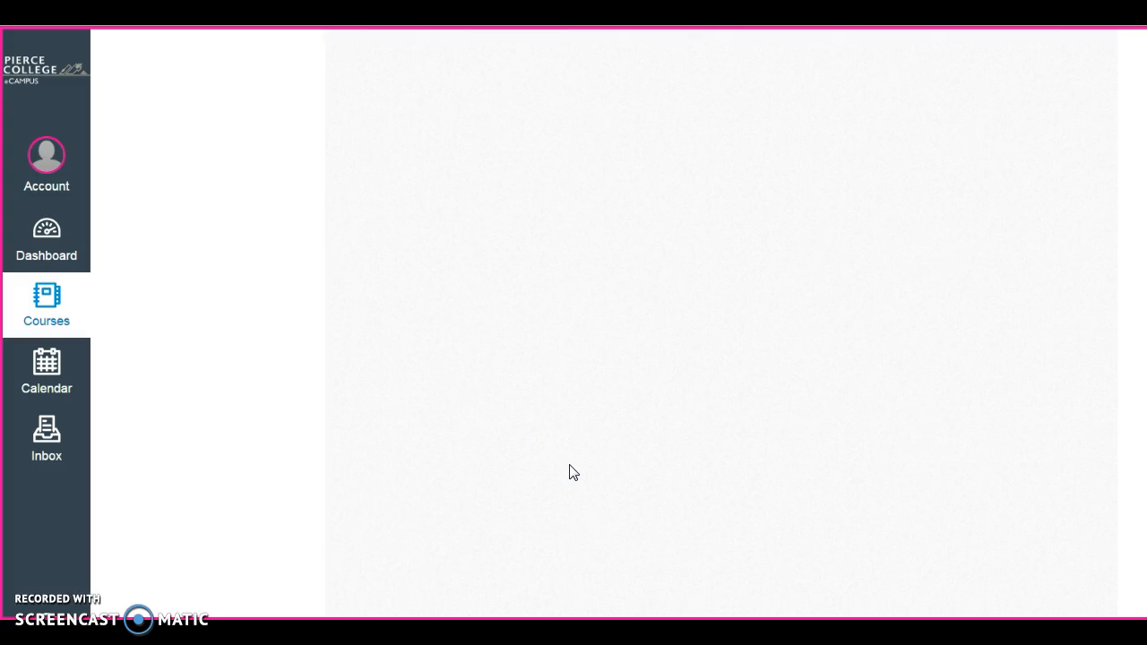
scroll(572, 472, "up", 7)
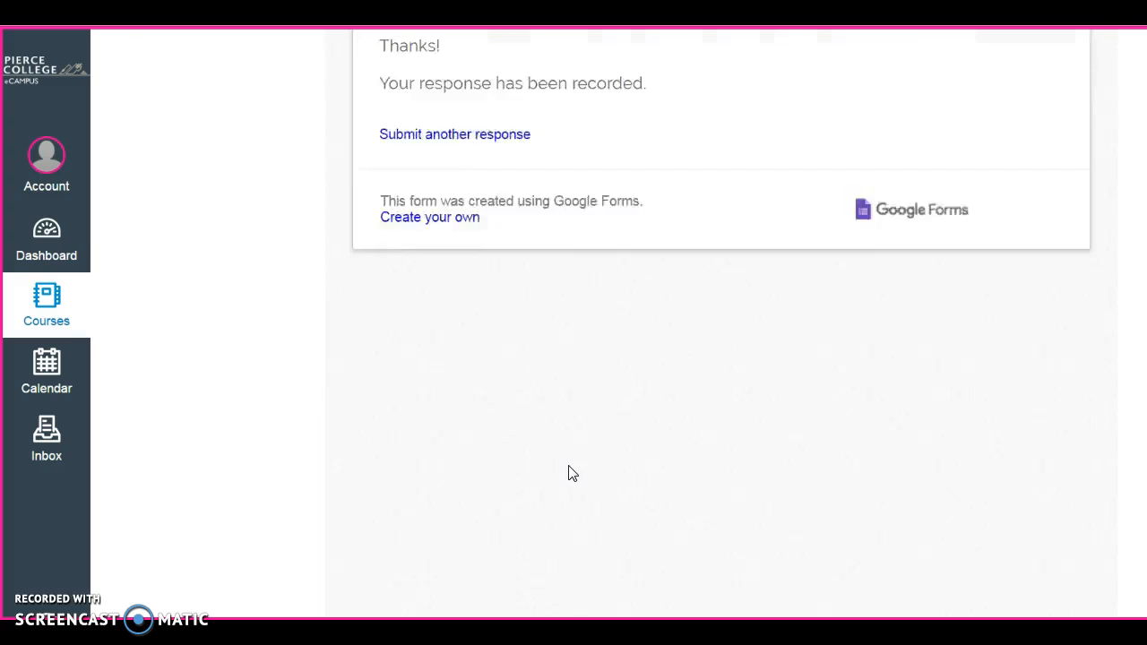
scroll(571, 467, "down", 1)
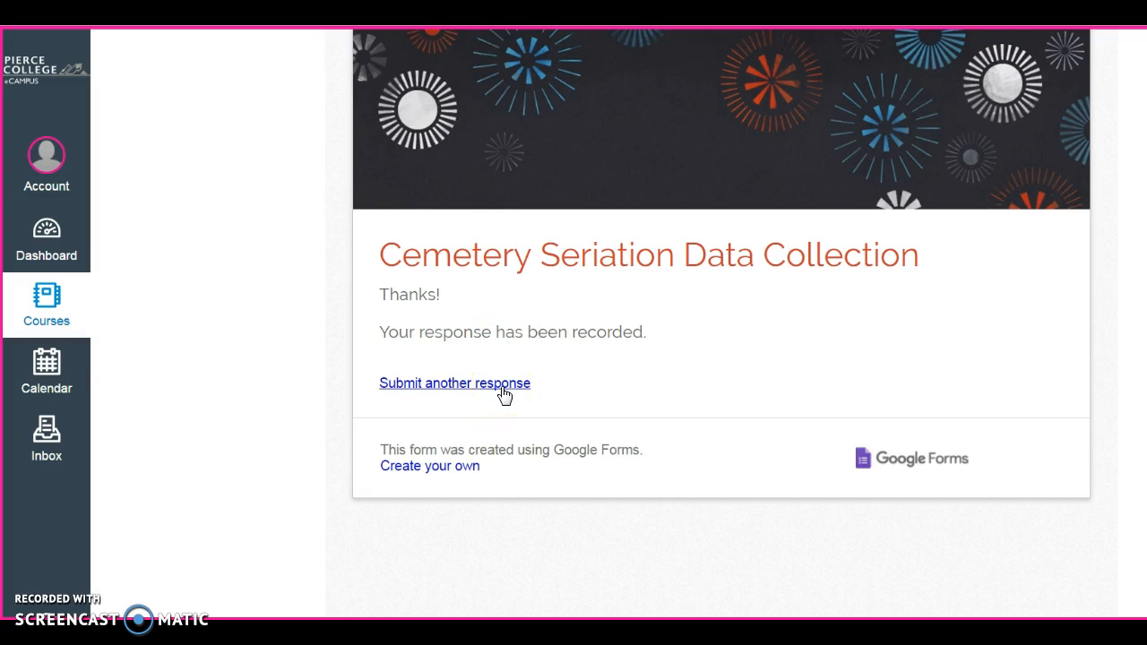
left_click(518, 395)
left_click(520, 397)
scroll(462, 395, "up", 3)
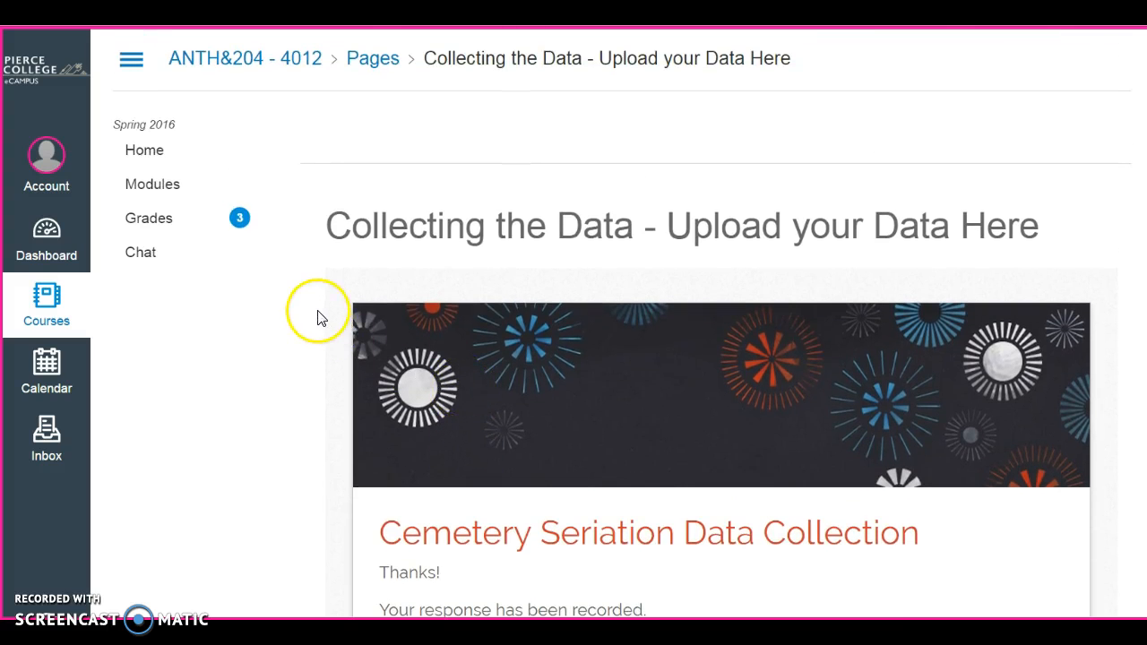